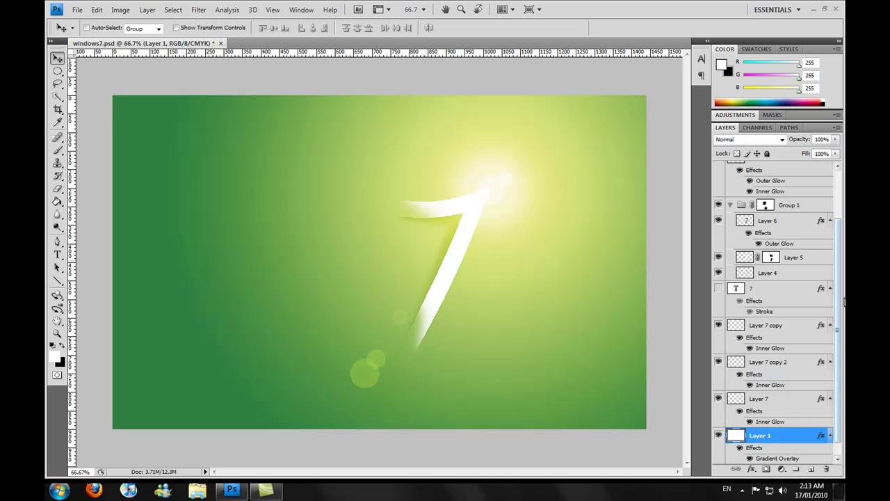
Start a new 1440 × 900 px, 72 ppi RGB document, checking the width and height values.
{"action": "left_click_drag", "start_coordinate": [842, 231], "coordinate": [834, 278]}
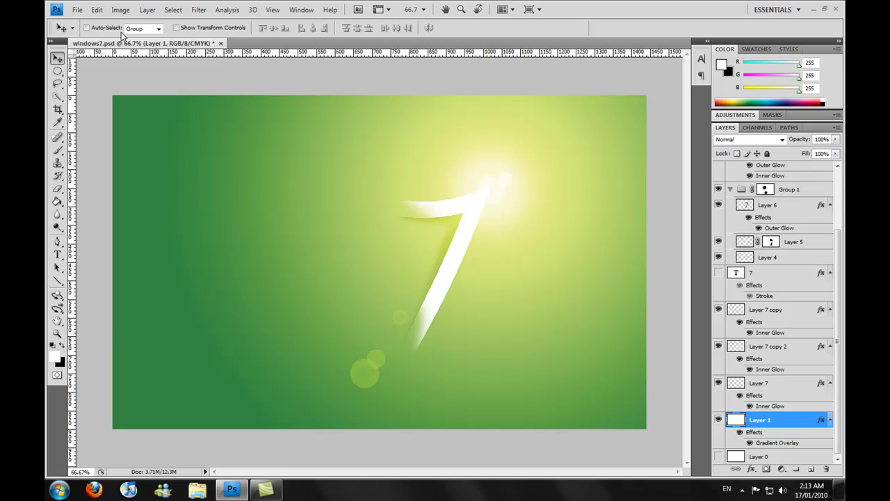
{"action": "left_click", "coordinate": [77, 9]}
{"action": "left_click", "coordinate": [87, 22]}
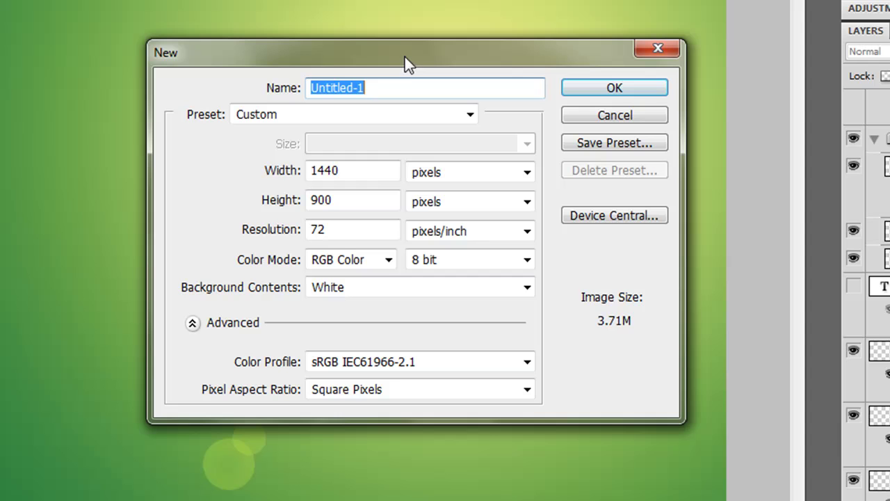
{"action": "left_click", "coordinate": [360, 171]}
{"action": "left_click_drag", "start_coordinate": [360, 171], "coordinate": [298, 175]}
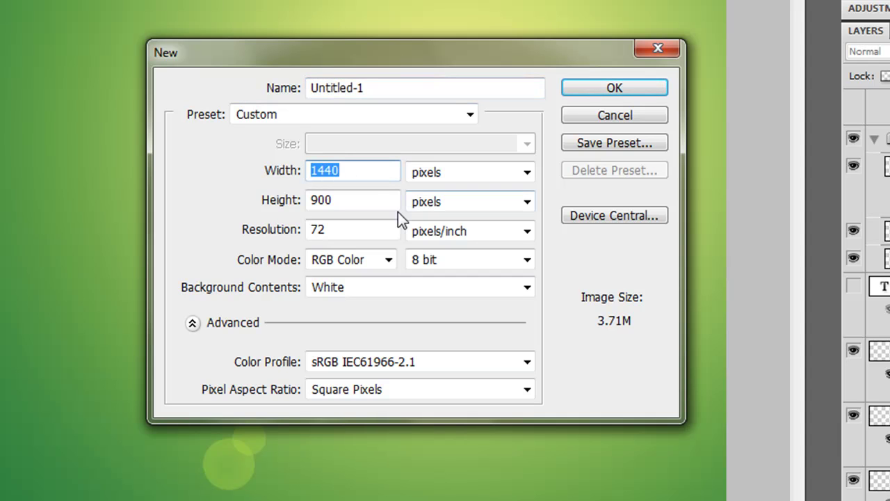
{"action": "key", "text": "Tab"}
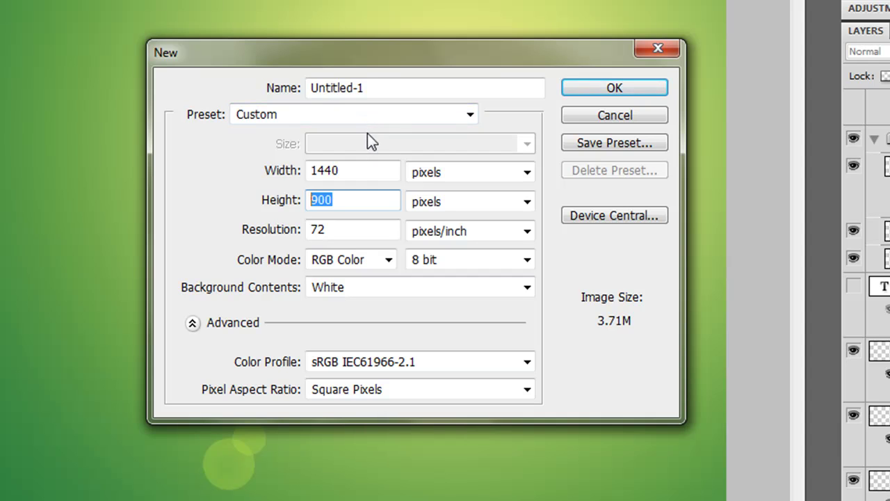
{"action": "double_click", "coordinate": [390, 173]}
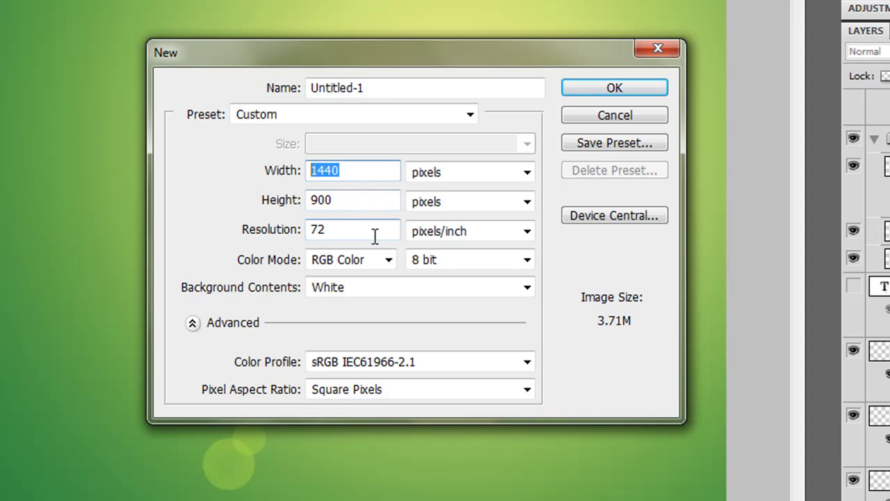
{"action": "double_click", "coordinate": [361, 201]}
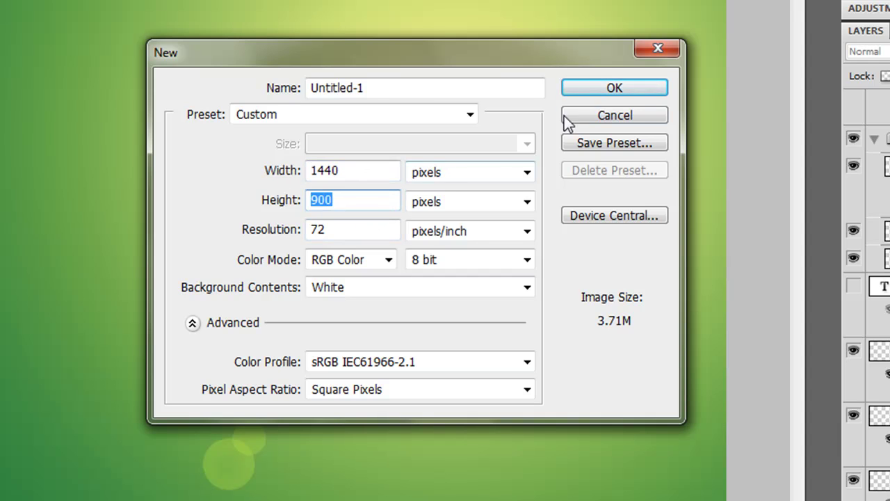
Create the white 1440 × 900 document and unlock its Background layer as Layer 0.
{"action": "left_click", "coordinate": [600, 89]}
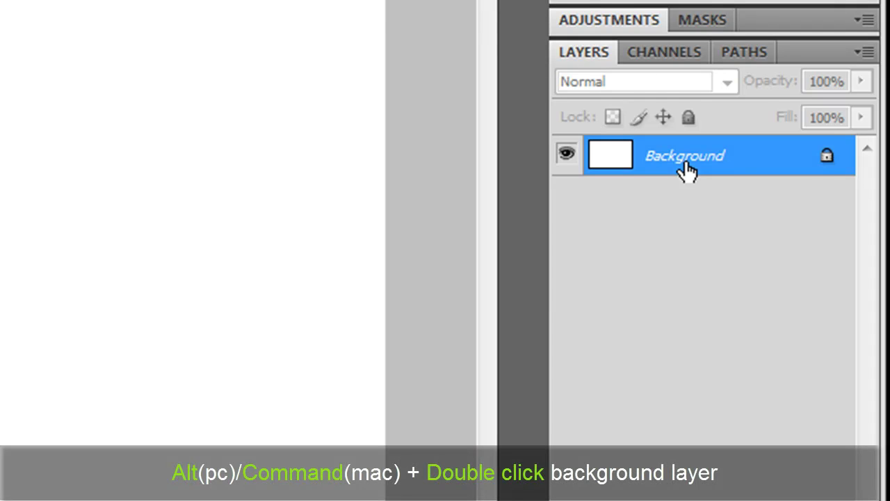
{"action": "double_click", "coordinate": [686, 170], "text": "alt"}
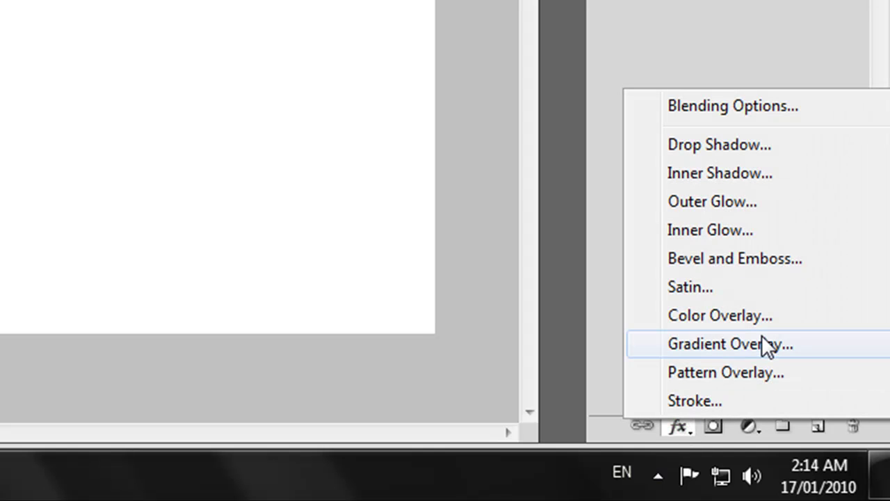
Add a Gradient Overlay to Layer 0 using the Windows7 gradient preset.
{"action": "left_click", "coordinate": [765, 343]}
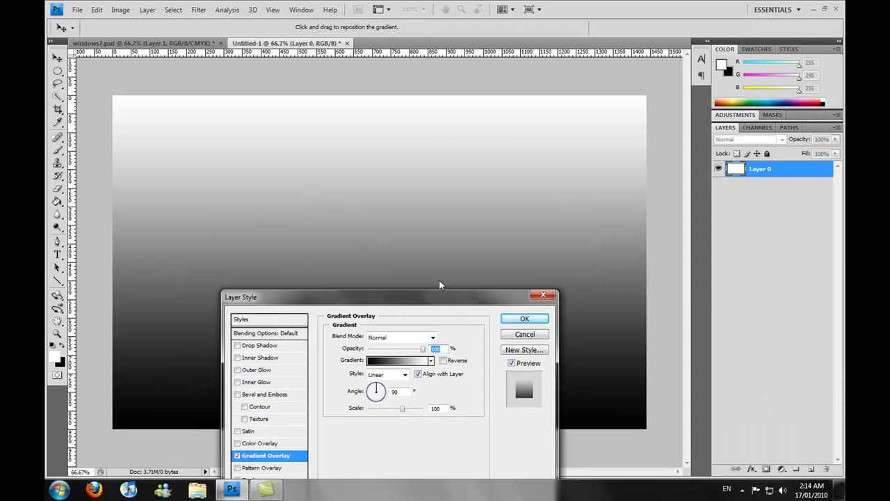
{"action": "left_click_drag", "start_coordinate": [440, 285], "coordinate": [471, 247]}
{"action": "left_click", "coordinate": [431, 322]}
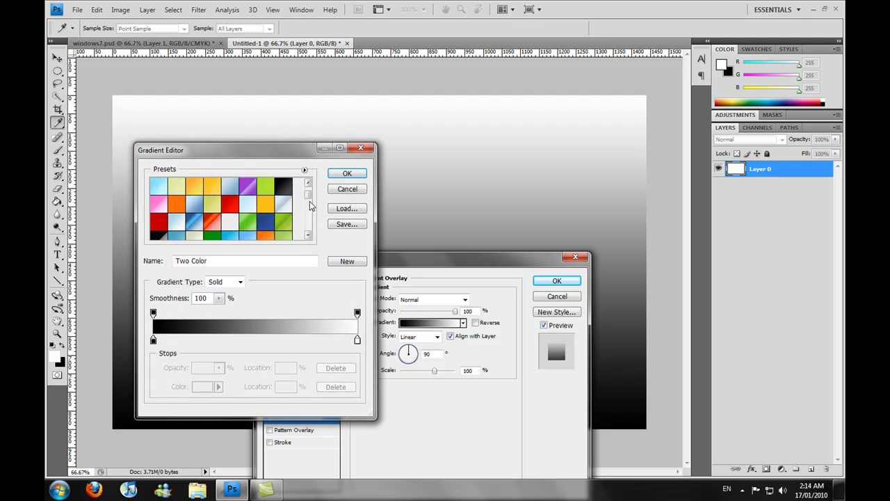
{"action": "left_click_drag", "start_coordinate": [311, 206], "coordinate": [309, 236]}
{"action": "left_click", "coordinate": [194, 232]}
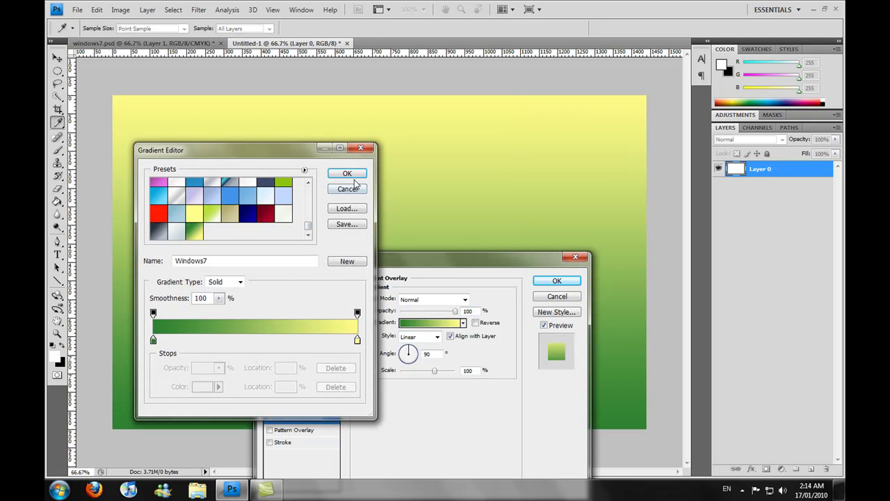
{"action": "left_click", "coordinate": [348, 174]}
Set the gradient stops to dark green #2F8230 and pale yellow #FFFC84.
{"action": "left_click_drag", "start_coordinate": [427, 260], "coordinate": [438, 205]}
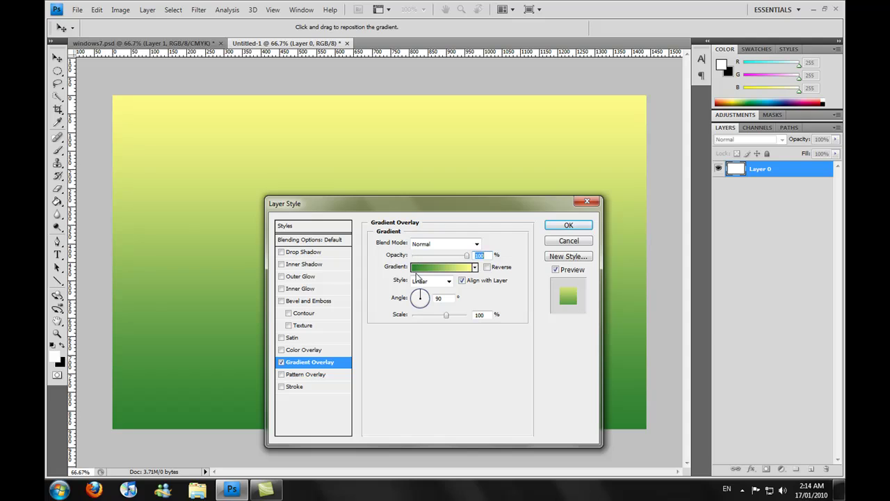
{"action": "left_click", "coordinate": [417, 269]}
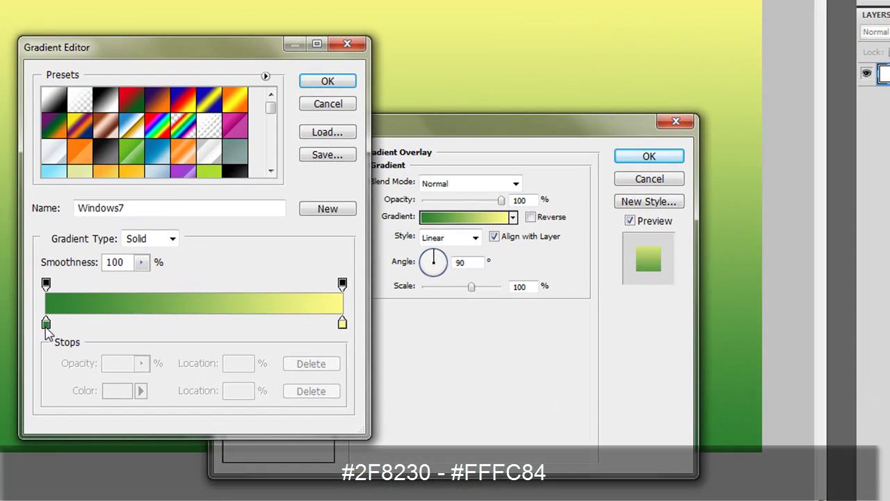
{"action": "left_click", "coordinate": [150, 342]}
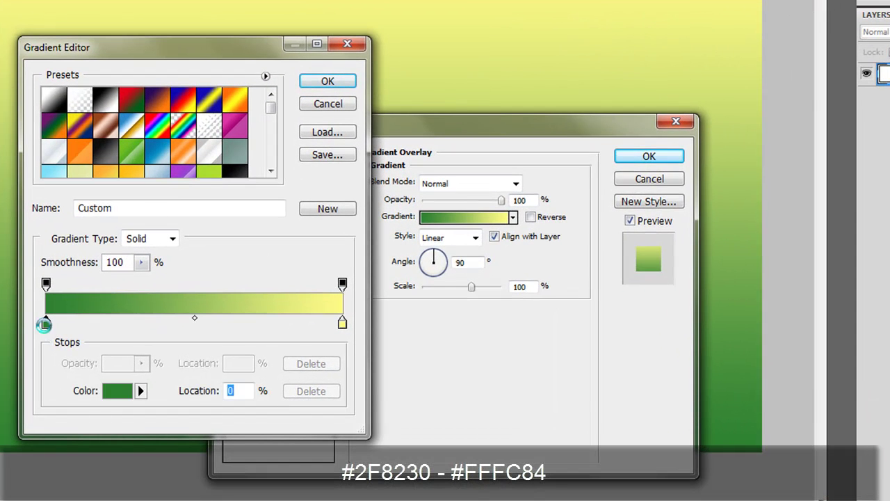
{"action": "double_click", "coordinate": [44, 324]}
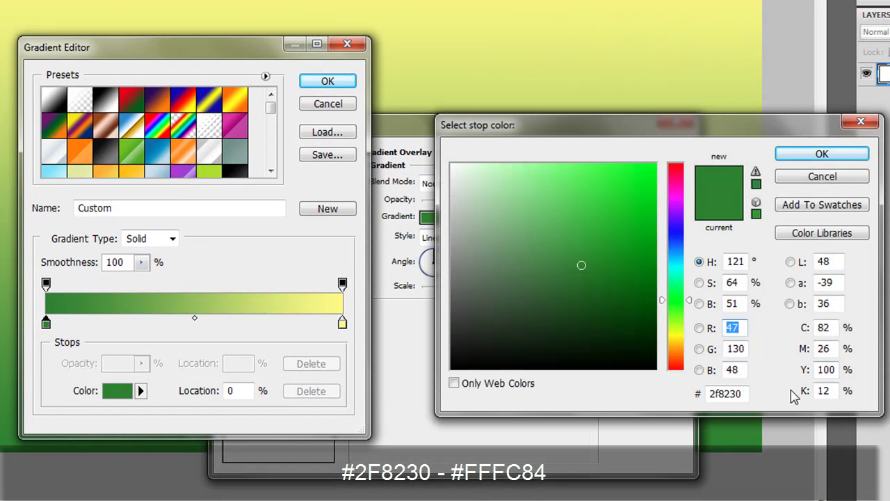
{"action": "left_click", "coordinate": [820, 154]}
{"action": "double_click", "coordinate": [343, 323]}
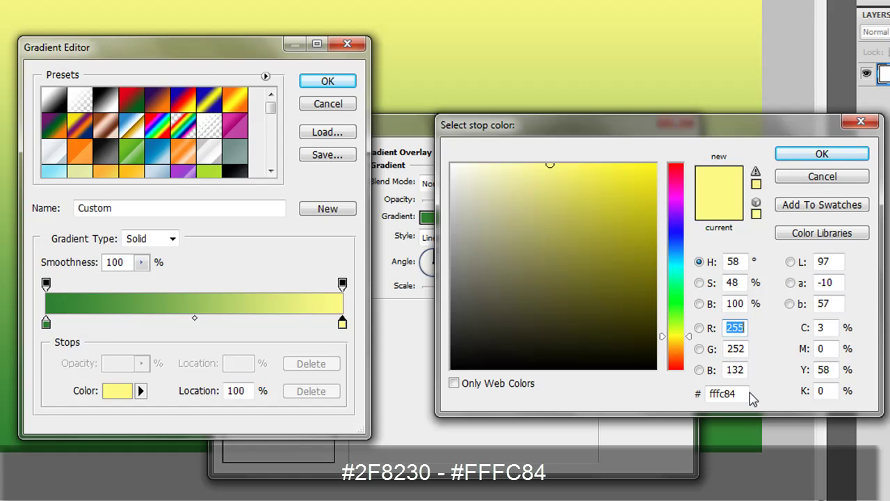
{"action": "left_click", "coordinate": [818, 159]}
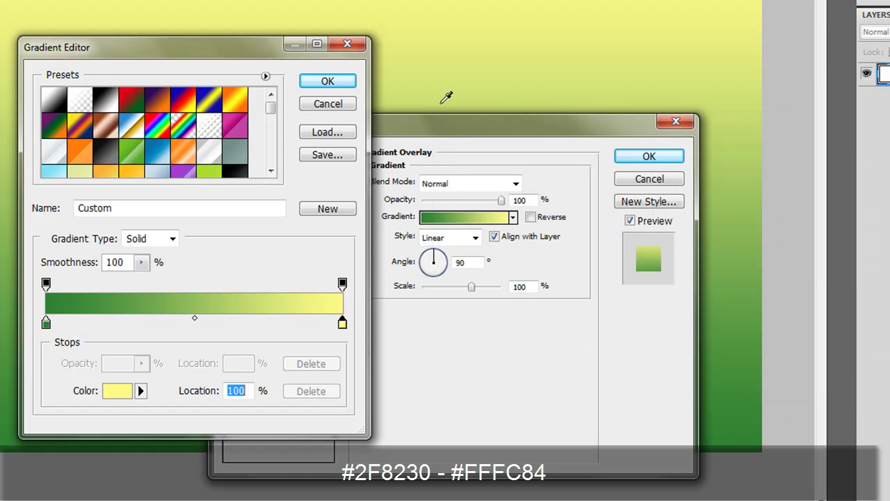
{"action": "left_click", "coordinate": [340, 88]}
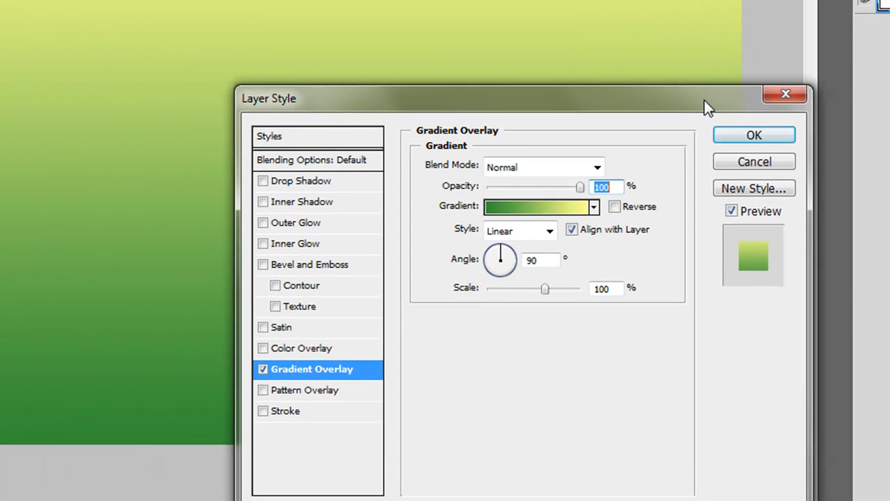
Make the overlay a reversed radial gradient at 150% scale, with its bright centre moved up and right.
{"action": "left_click", "coordinate": [614, 207]}
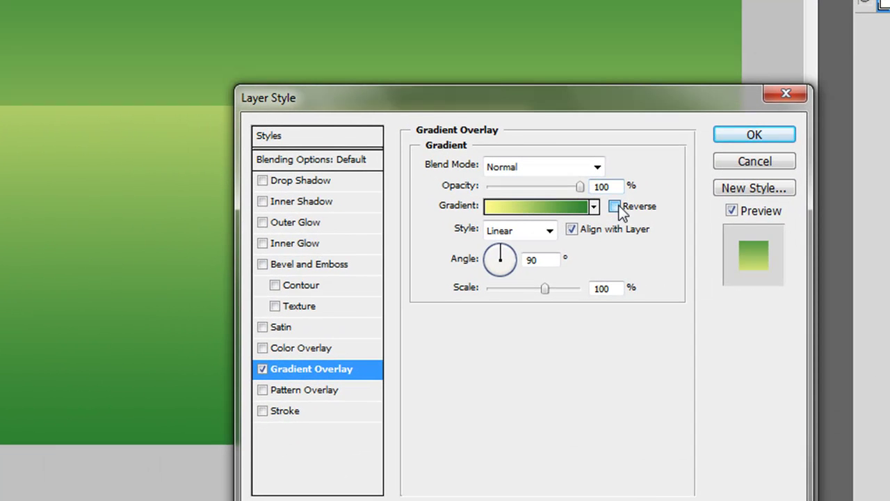
{"action": "left_click", "coordinate": [549, 231]}
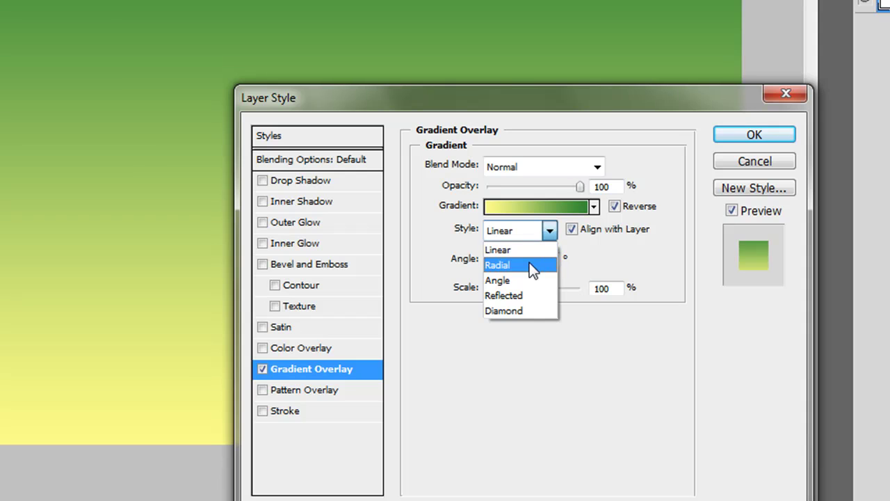
{"action": "left_click", "coordinate": [529, 265]}
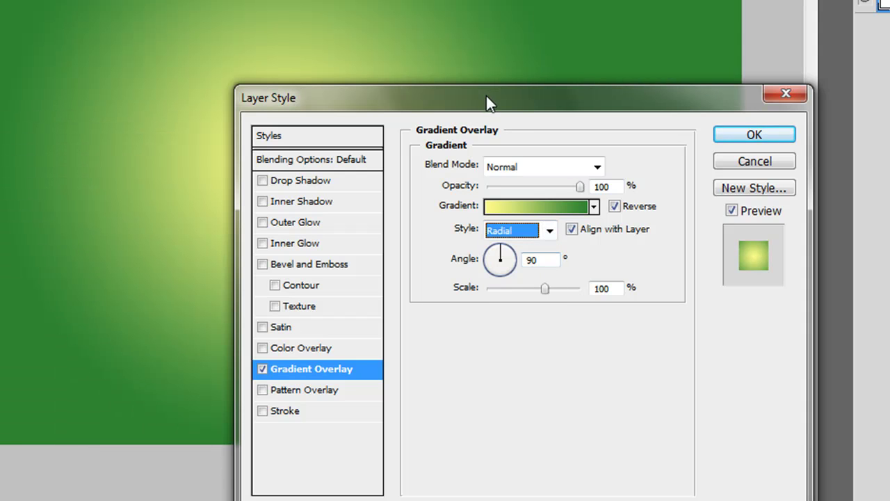
{"action": "left_click_drag", "start_coordinate": [486, 102], "coordinate": [491, 52]}
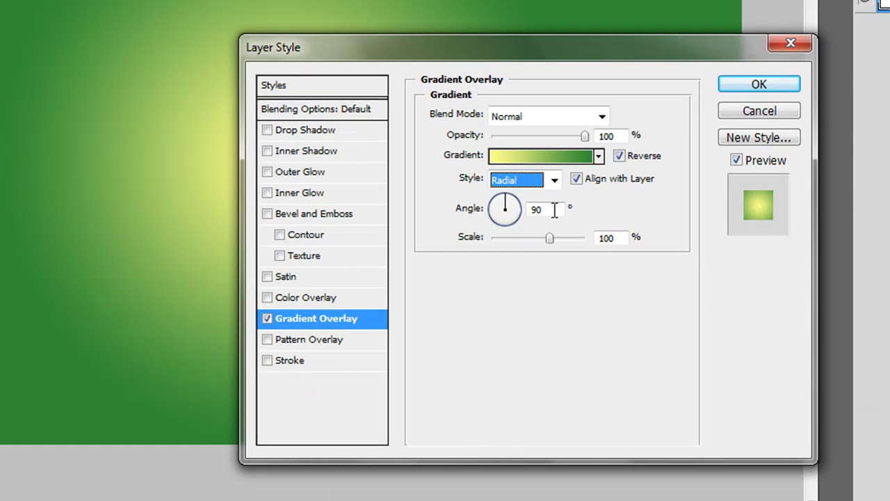
{"action": "left_click_drag", "start_coordinate": [552, 241], "coordinate": [670, 237]}
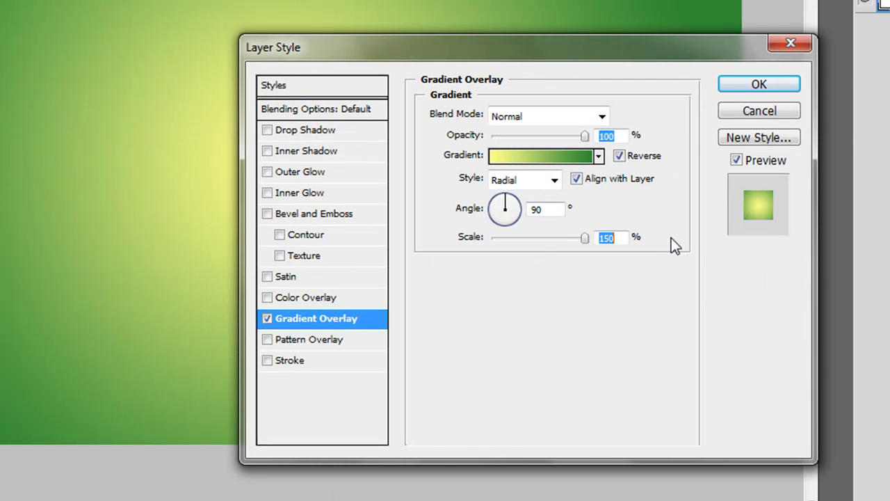
{"action": "left_click_drag", "start_coordinate": [545, 54], "coordinate": [492, 179]}
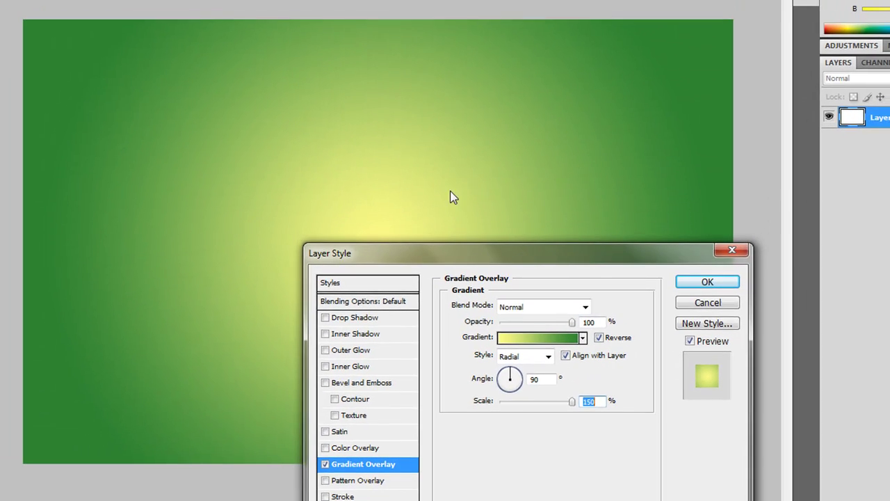
{"action": "left_click_drag", "start_coordinate": [450, 198], "coordinate": [570, 153]}
{"action": "left_click_drag", "start_coordinate": [527, 245], "coordinate": [769, 105]}
Set the gradient angle to 128° and apply the overlay.
{"action": "double_click", "coordinate": [708, 242]}
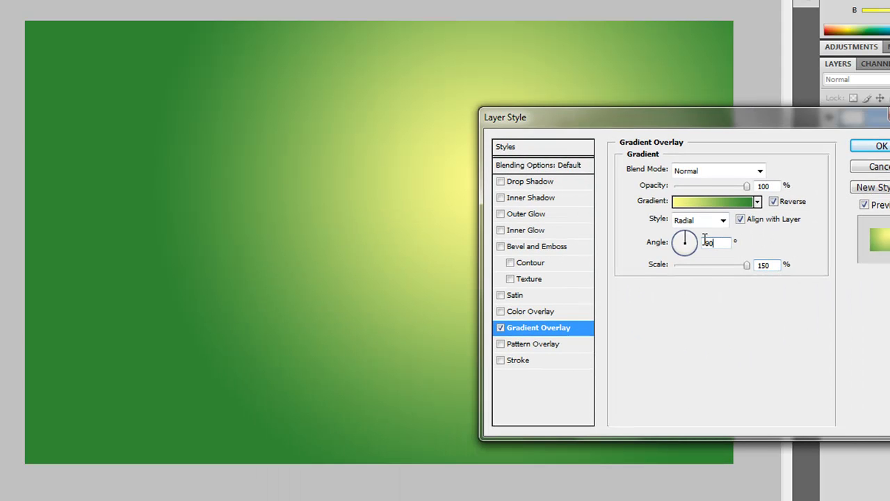
{"action": "left_click_drag", "start_coordinate": [704, 241], "coordinate": [731, 238]}
{"action": "type", "text": "130"}
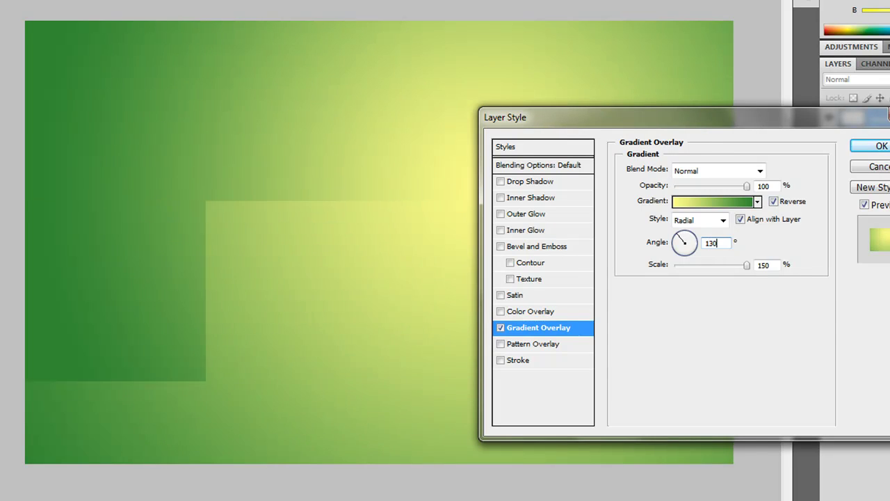
{"action": "left_click_drag", "start_coordinate": [695, 118], "coordinate": [407, 287]}
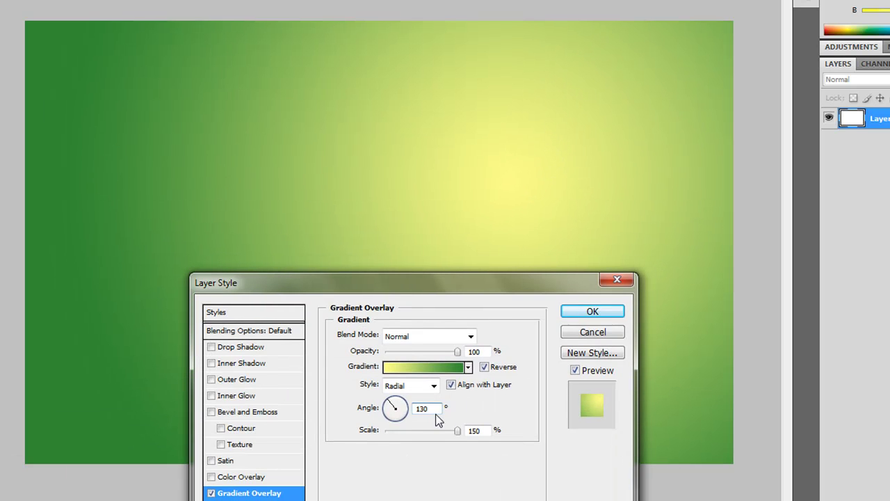
{"action": "key", "text": "BackSpace"}
{"action": "type", "text": "125"}
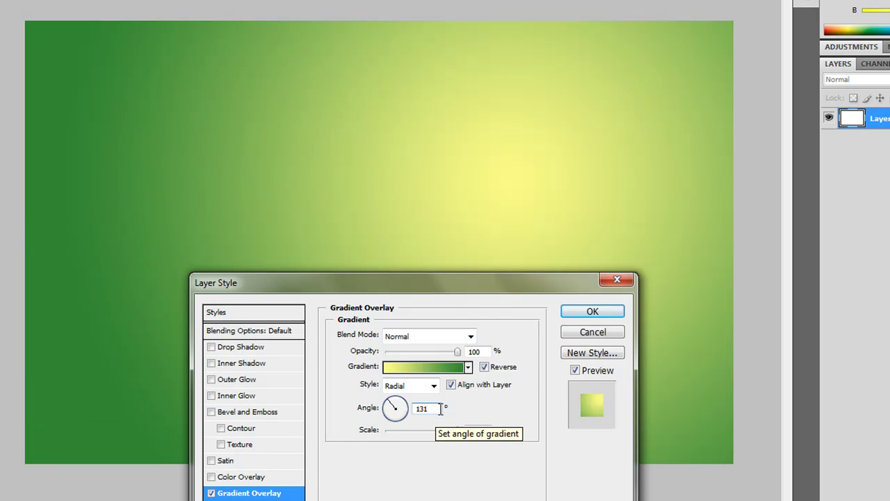
{"action": "key", "text": "BackSpace"}
{"action": "key", "text": "BackSpace"}
{"action": "key", "text": "BackSpace"}
{"action": "key", "text": "BackSpace"}
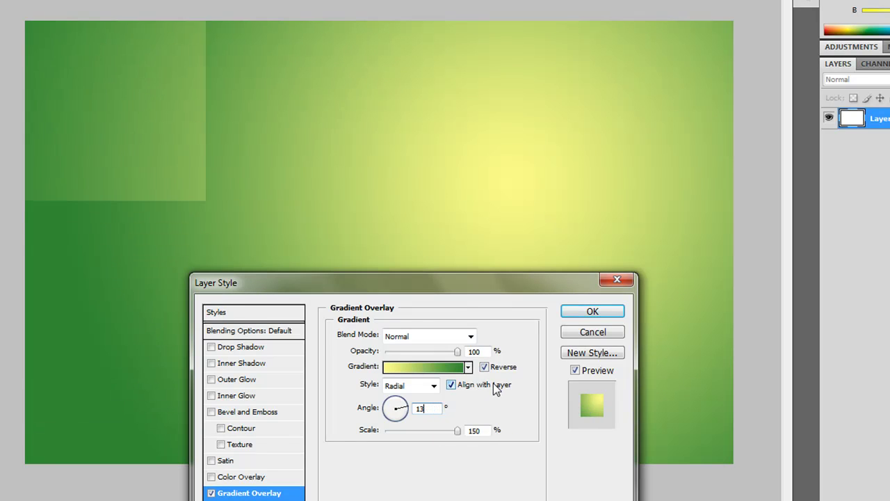
{"action": "type", "text": "125"}
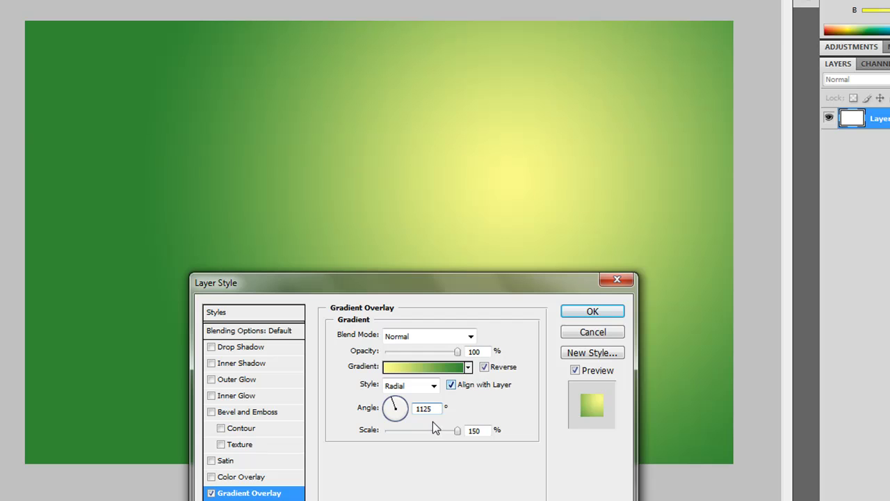
{"action": "key", "text": "BackSpace"}
{"action": "key", "text": "BackSpace"}
{"action": "key", "text": "BackSpace"}
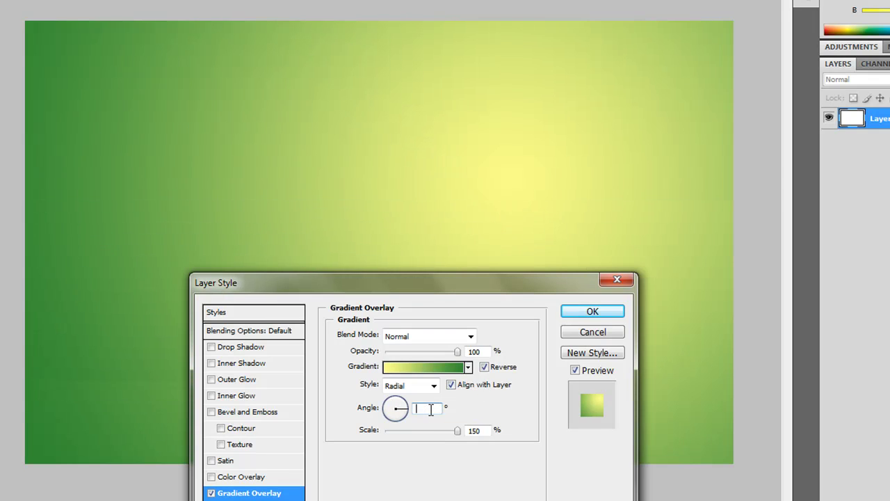
{"action": "type", "text": "28"}
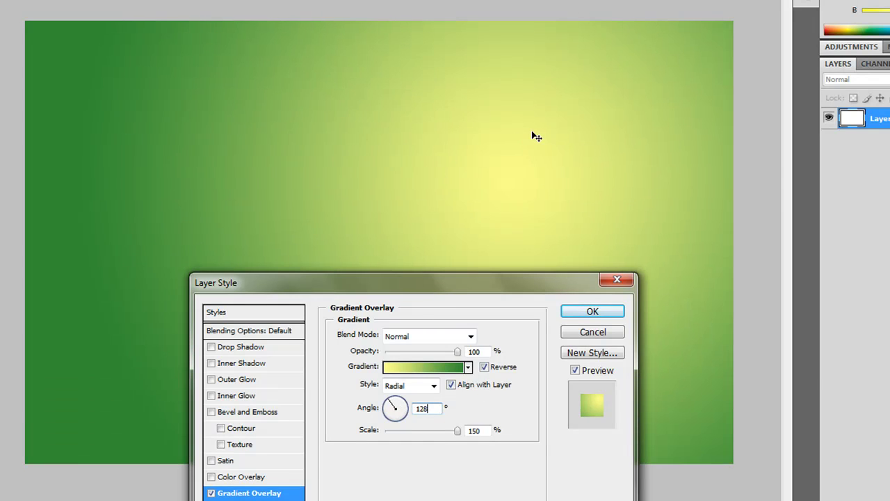
{"action": "left_click_drag", "start_coordinate": [517, 276], "coordinate": [480, 158]}
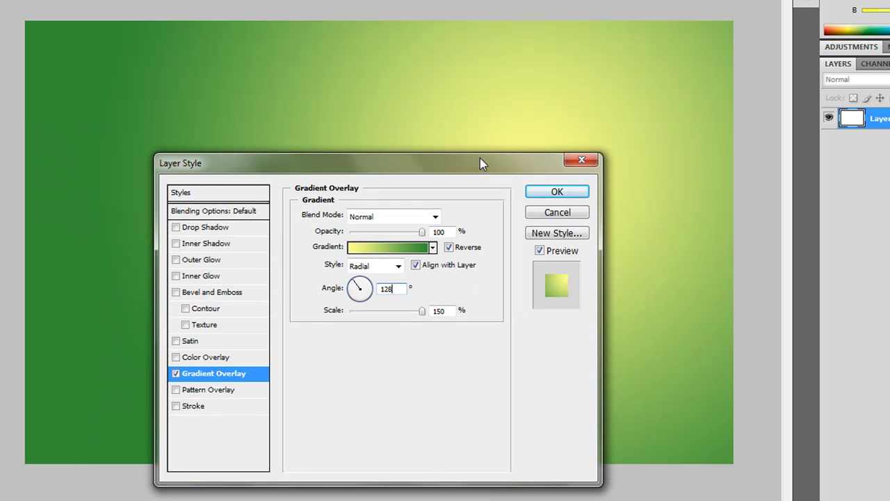
{"action": "left_click", "coordinate": [574, 197]}
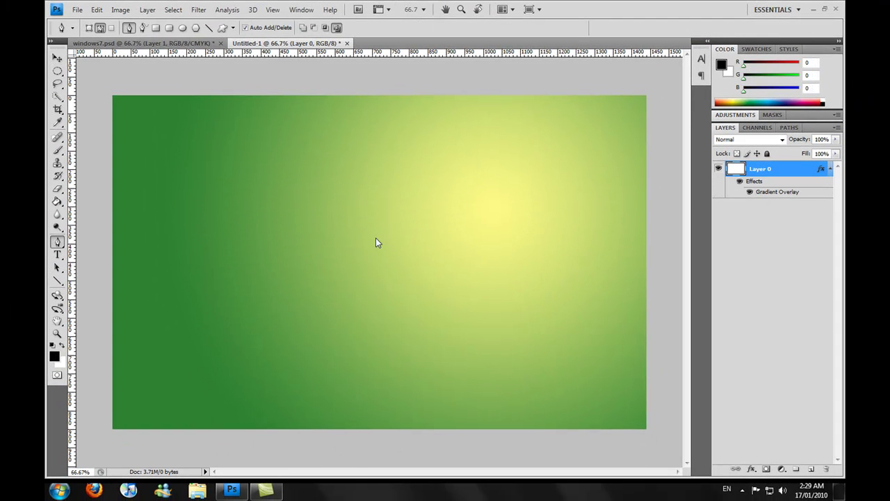
Set the Type tool to Century Gothic at 500 px, after checking the windows7.psd reference.
{"action": "left_click", "coordinate": [59, 256]}
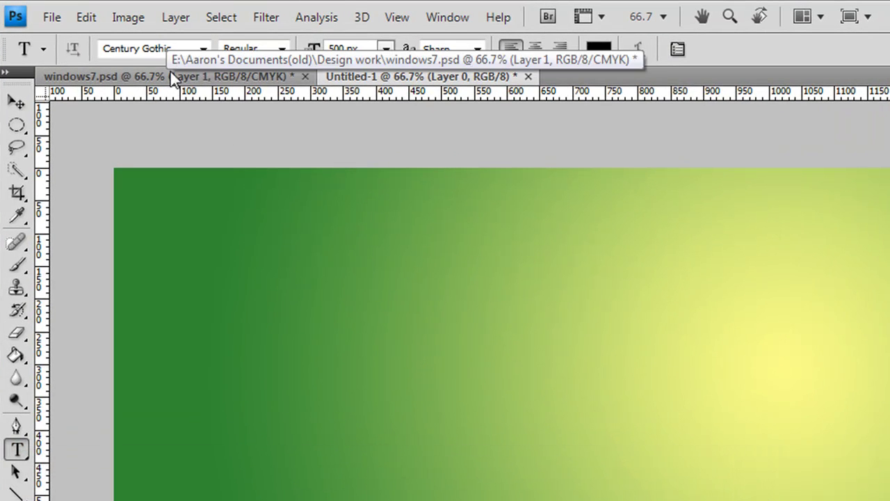
{"action": "left_click", "coordinate": [178, 48]}
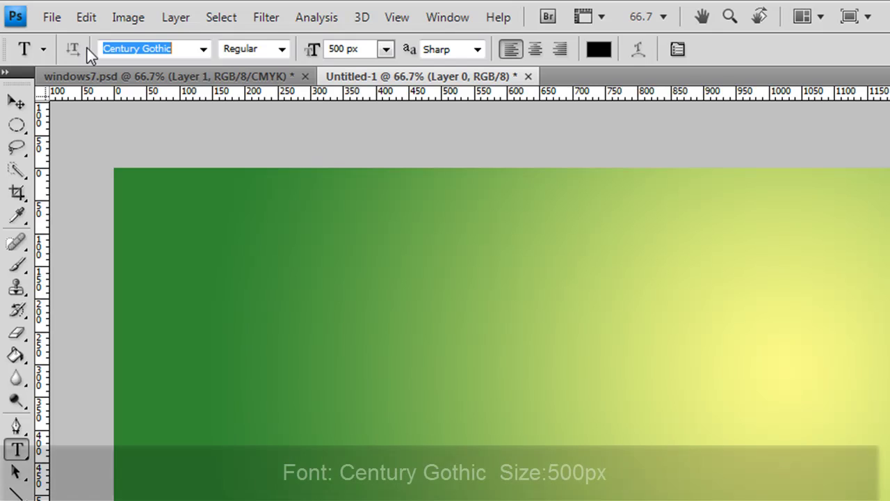
{"action": "left_click", "coordinate": [158, 73]}
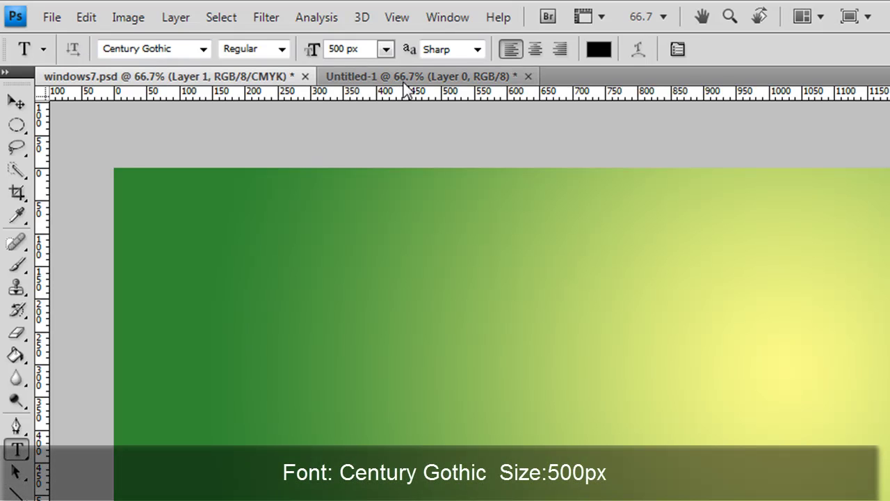
{"action": "left_click", "coordinate": [376, 74]}
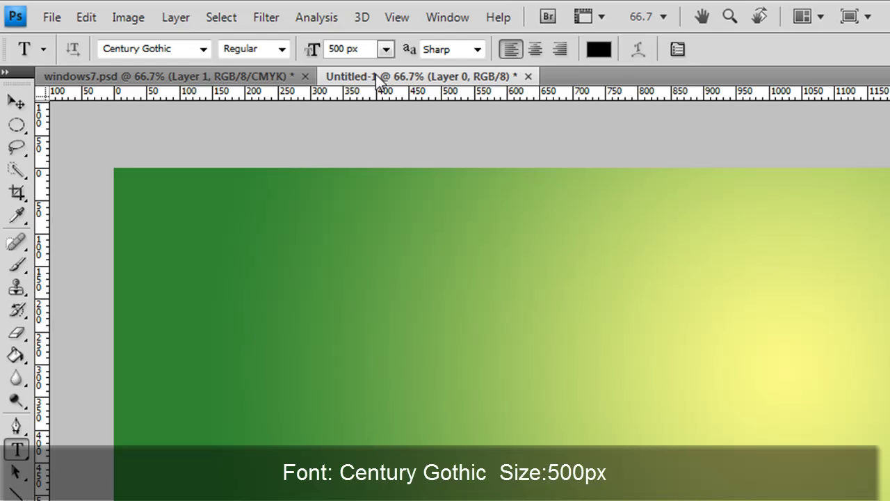
{"action": "left_click", "coordinate": [345, 51]}
{"action": "left_click_drag", "start_coordinate": [345, 50], "coordinate": [315, 52]}
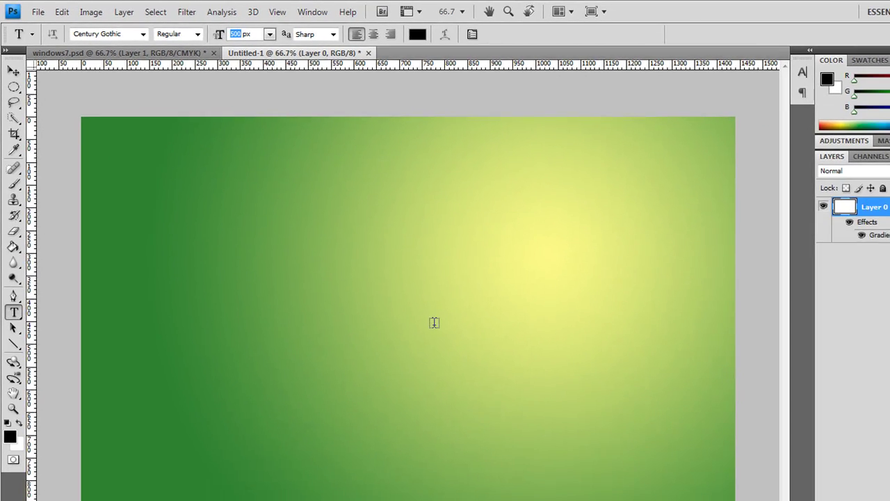
Type a 7 on the canvas and colour it white.
{"action": "left_click", "coordinate": [622, 465]}
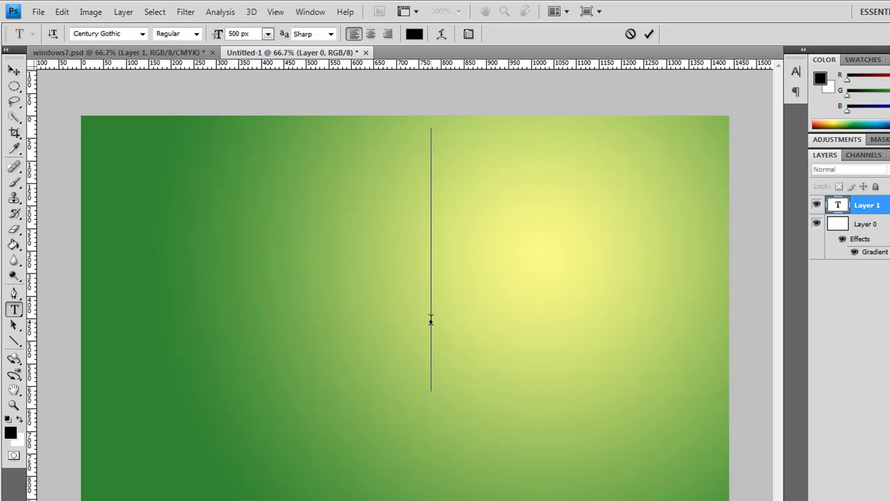
{"action": "type", "text": "7"}
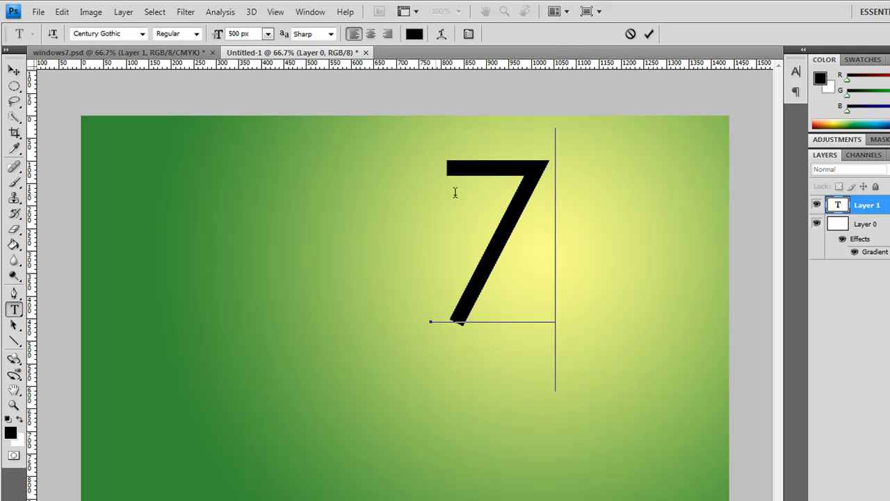
{"action": "left_click_drag", "start_coordinate": [542, 201], "coordinate": [388, 207]}
{"action": "left_click", "coordinate": [415, 34]}
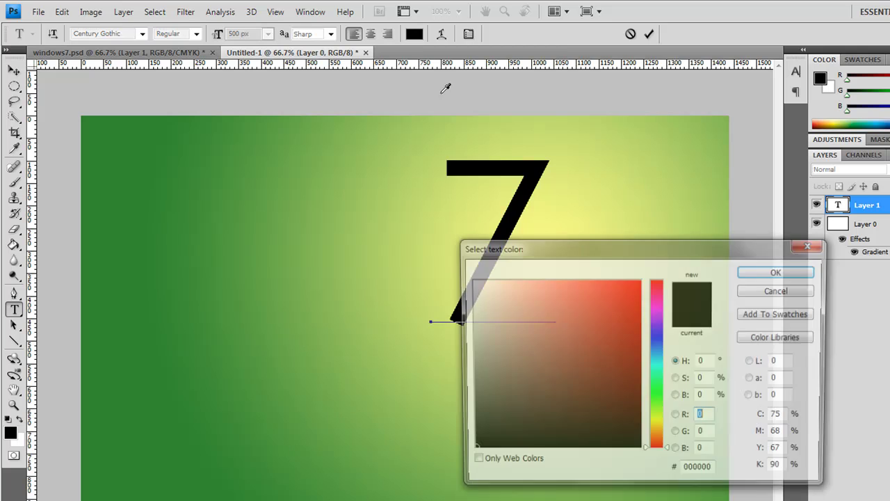
{"action": "left_click_drag", "start_coordinate": [531, 312], "coordinate": [410, 225]}
{"action": "left_click", "coordinate": [766, 274]}
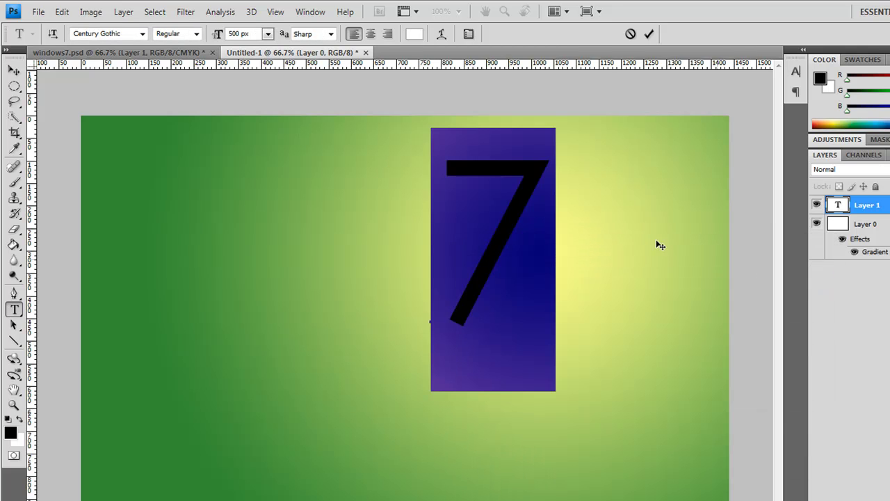
Move the white 7 toward the canvas centre, comparing it with windows7.psd.
{"action": "left_click", "coordinate": [14, 70]}
{"action": "left_click_drag", "start_coordinate": [514, 198], "coordinate": [497, 268]}
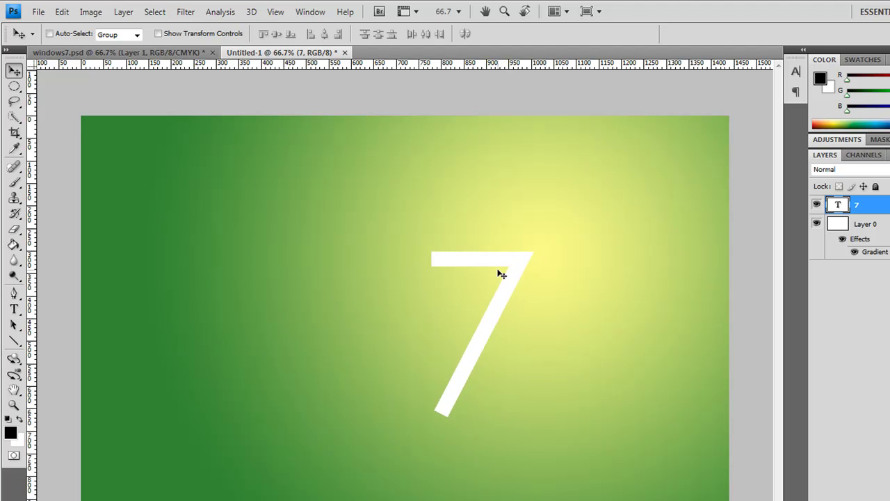
{"action": "left_click", "coordinate": [166, 55]}
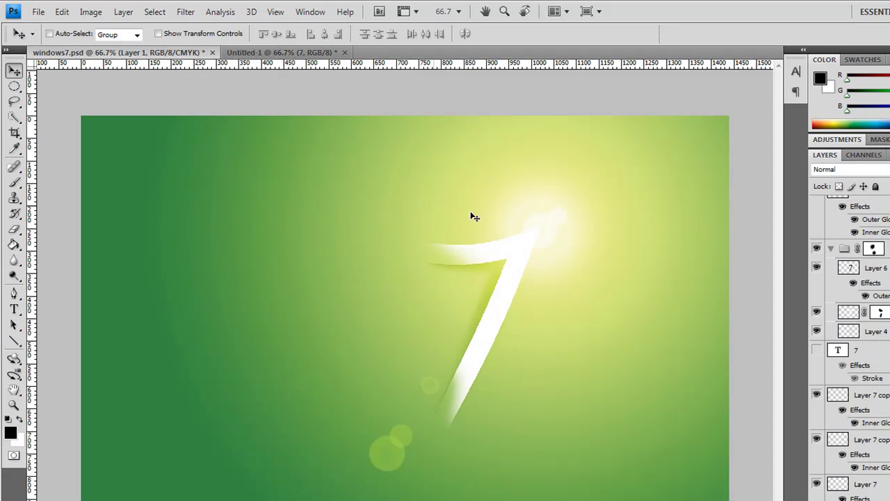
{"action": "left_click", "coordinate": [280, 53]}
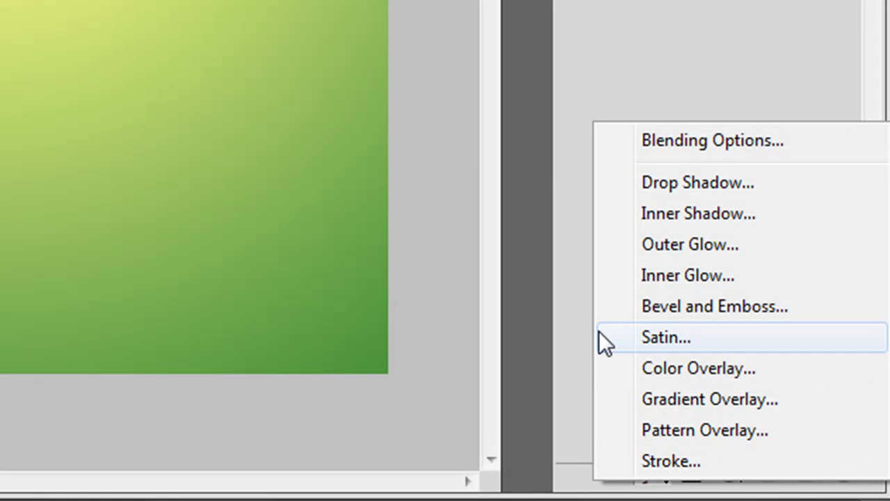
Add a white 10 px Stroke to the 7, positioned at Center.
{"action": "left_click", "coordinate": [673, 460]}
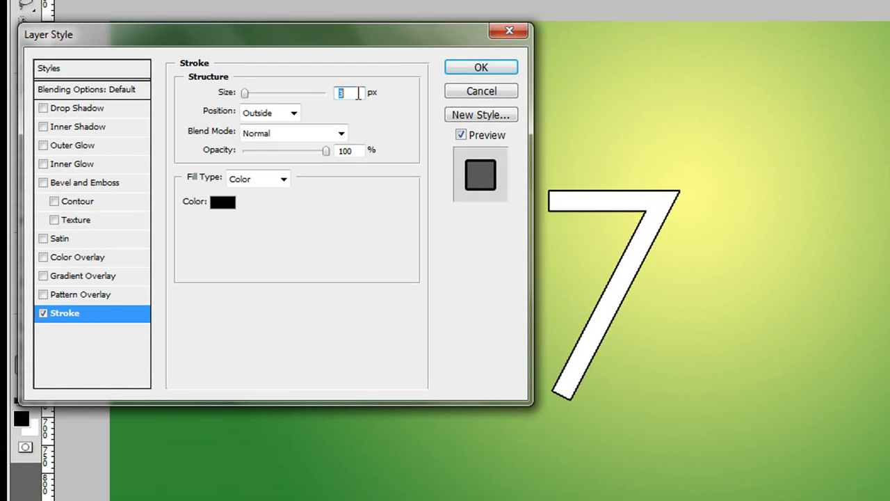
{"action": "type", "text": "10"}
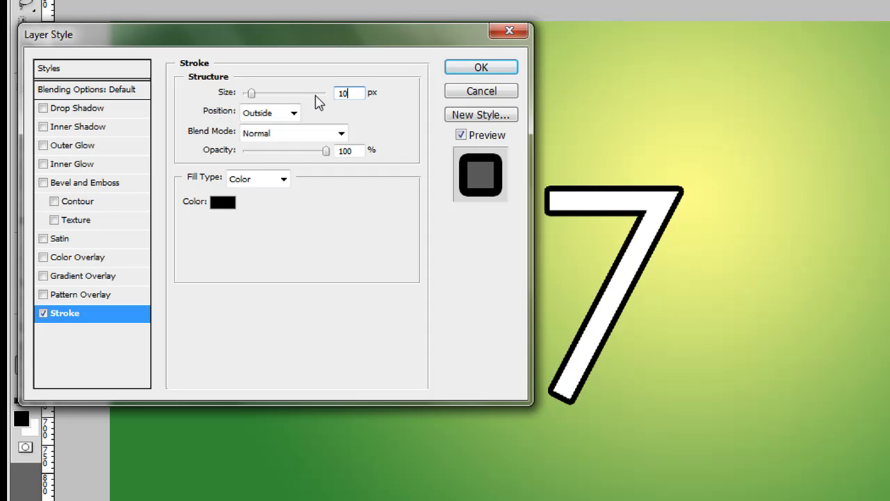
{"action": "left_click", "coordinate": [223, 203]}
{"action": "left_click_drag", "start_coordinate": [622, 308], "coordinate": [598, 229]}
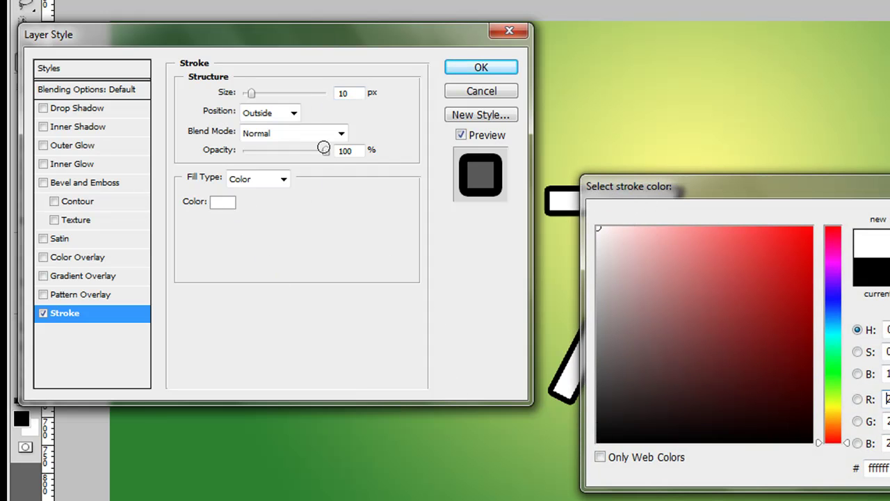
{"action": "key", "text": "Return"}
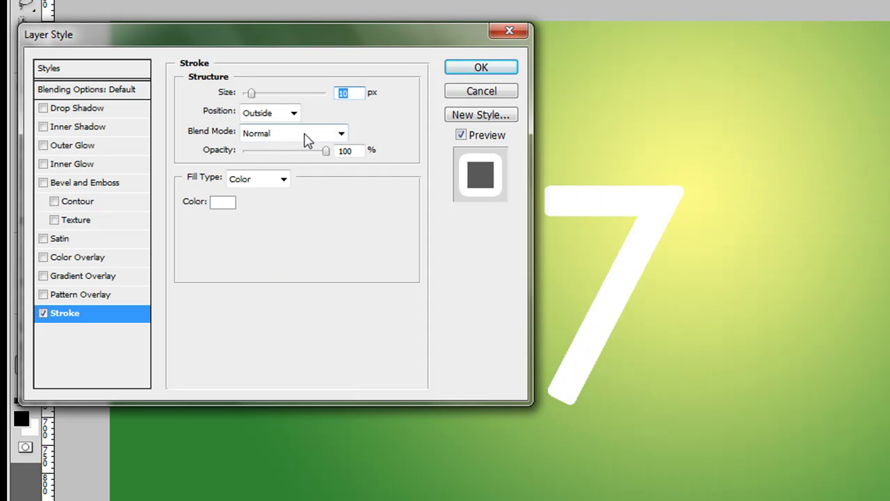
{"action": "left_click", "coordinate": [293, 113]}
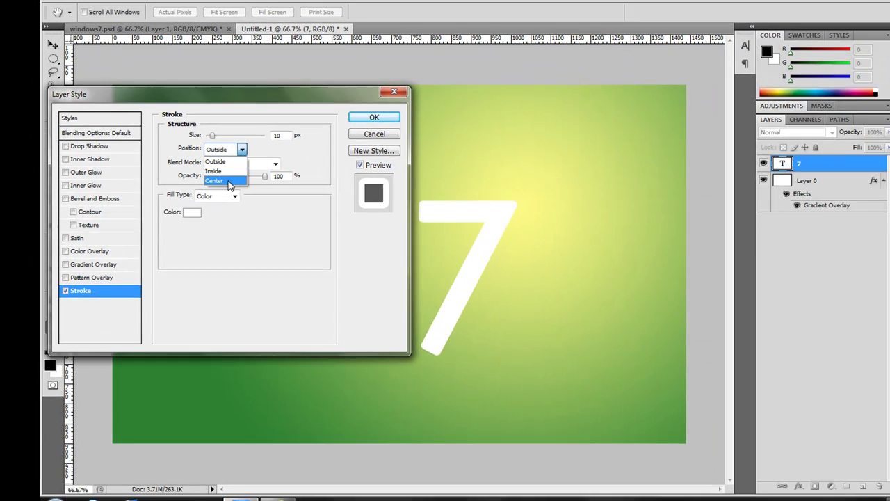
{"action": "left_click", "coordinate": [276, 158]}
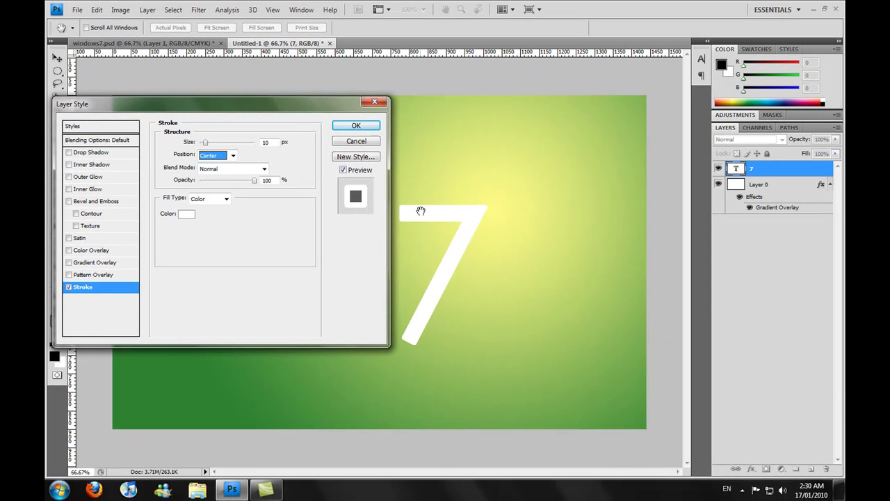
Apply the stroke and compare the 7 against the windows7.psd reference.
{"action": "left_click", "coordinate": [356, 127]}
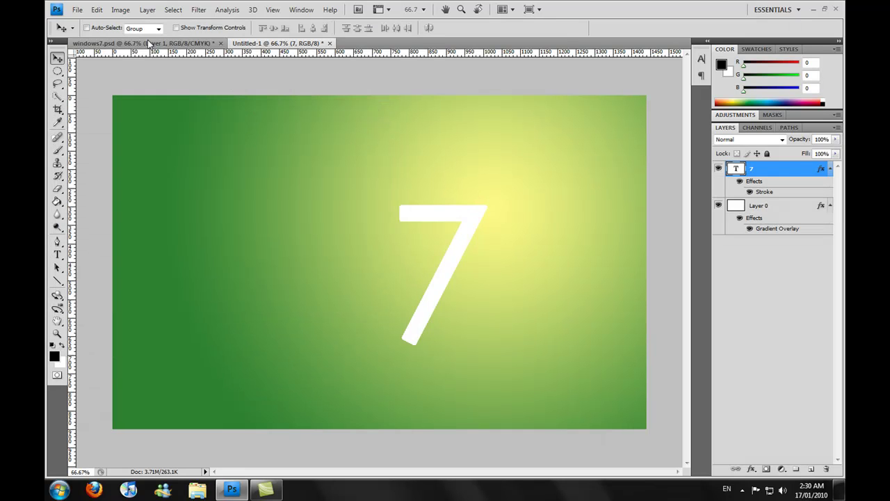
{"action": "left_click", "coordinate": [149, 43]}
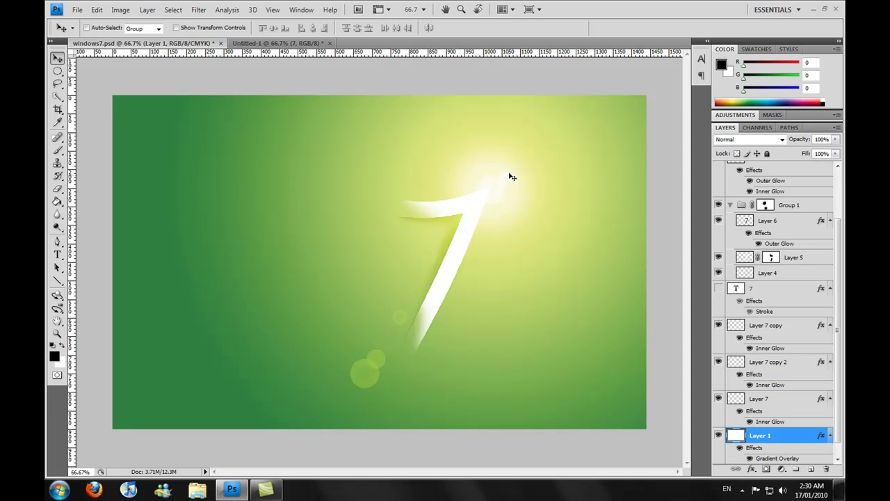
{"action": "left_click", "coordinate": [296, 44]}
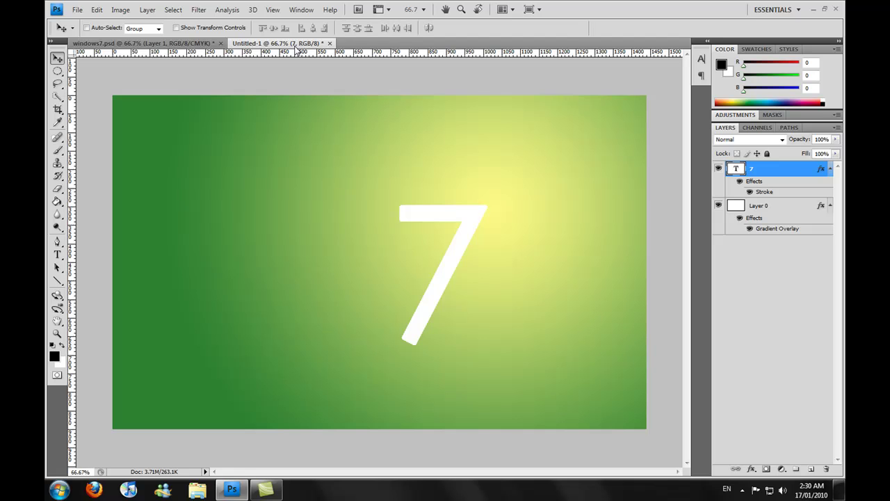
{"action": "left_click", "coordinate": [149, 43]}
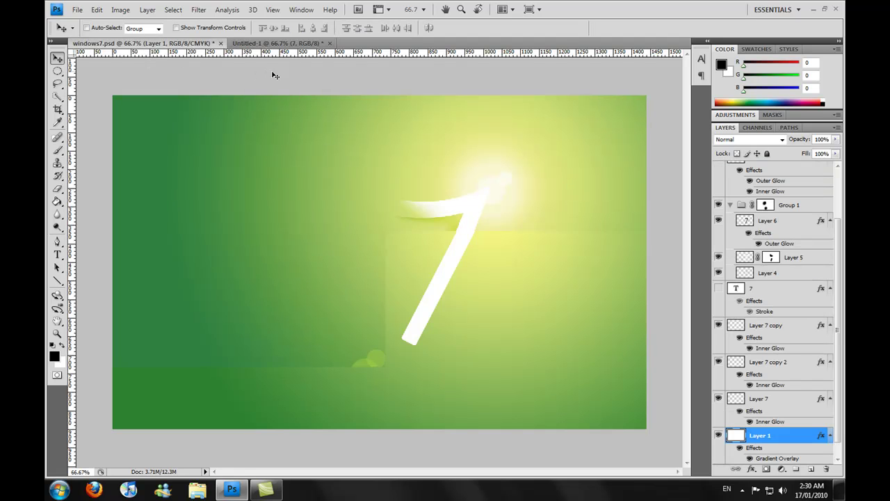
{"action": "left_click", "coordinate": [258, 45]}
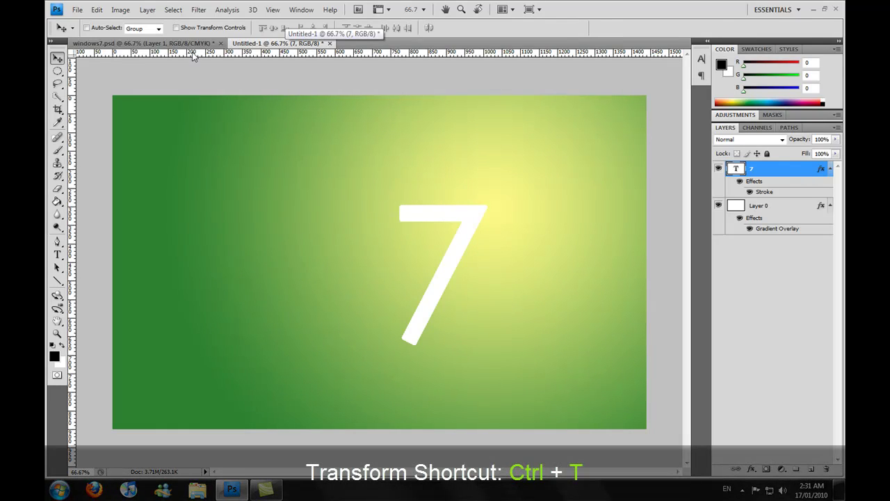
Rotate the 7 slightly counter-clockwise with Free Transform.
{"action": "key", "text": "ctrl+t"}
{"action": "left_click_drag", "start_coordinate": [514, 170], "coordinate": [506, 164]}
{"action": "key", "text": "Return"}
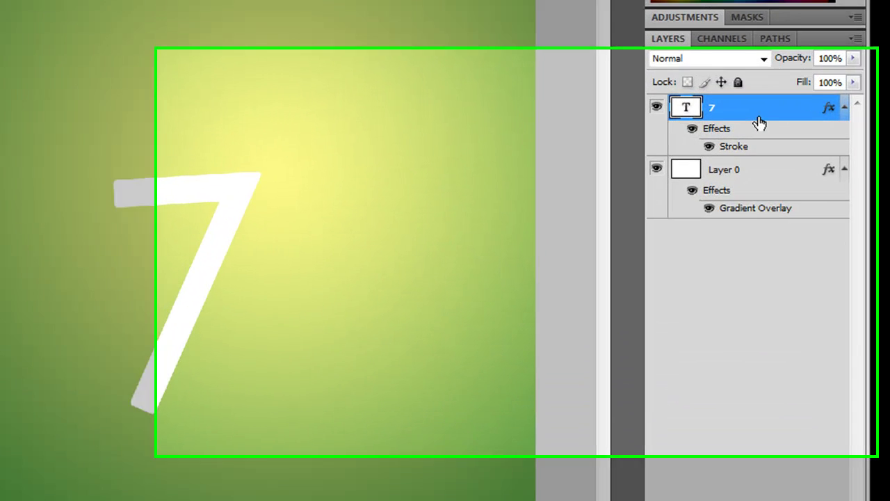
Rasterize the 7 type layer from its Layers-panel context menu.
{"action": "right_click", "coordinate": [779, 175]}
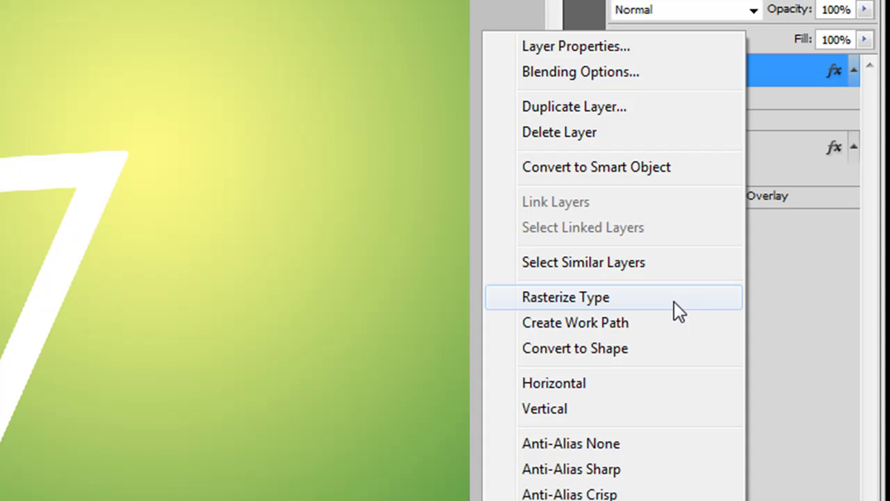
{"action": "left_click", "coordinate": [790, 74]}
{"action": "right_click", "coordinate": [790, 74]}
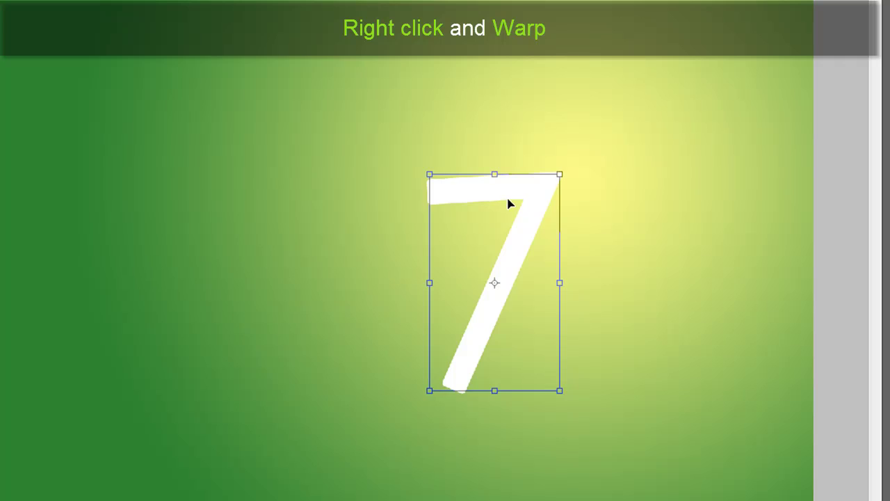
Warp the 7, bending its top bar into a curve and lifting both ends outward.
{"action": "right_click", "coordinate": [495, 199]}
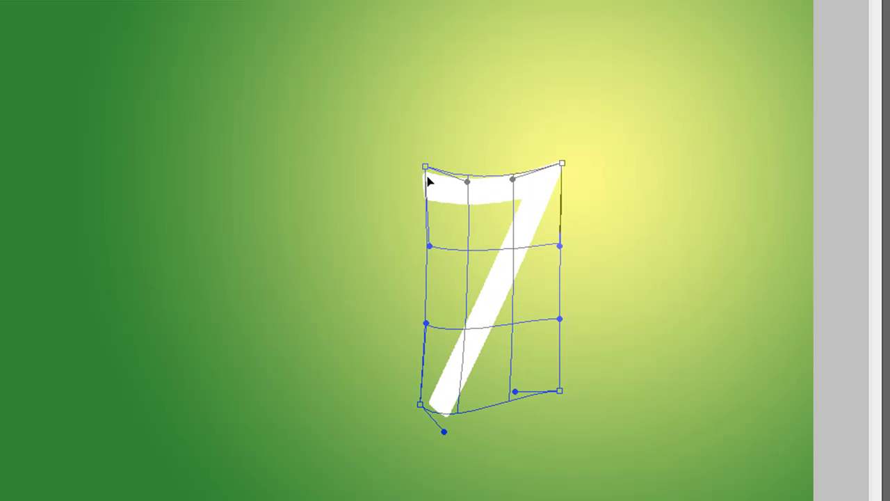
{"action": "left_click_drag", "start_coordinate": [428, 179], "coordinate": [423, 180]}
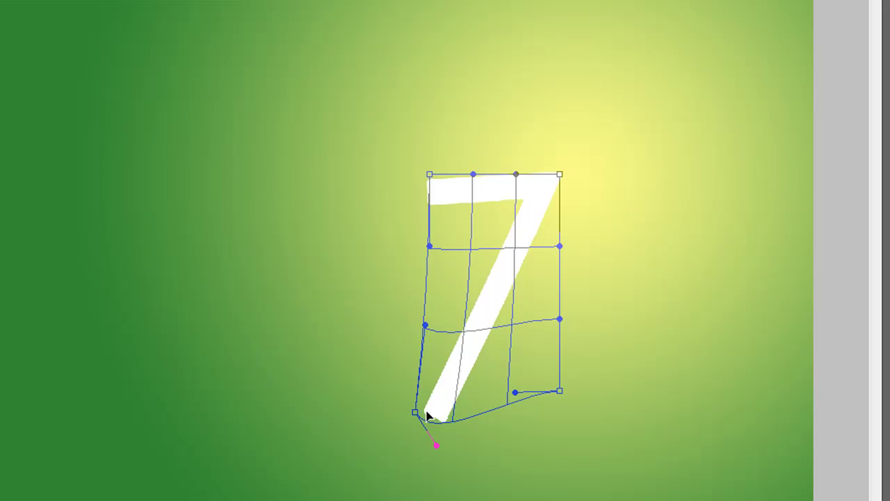
{"action": "left_click_drag", "start_coordinate": [559, 173], "coordinate": [569, 161]}
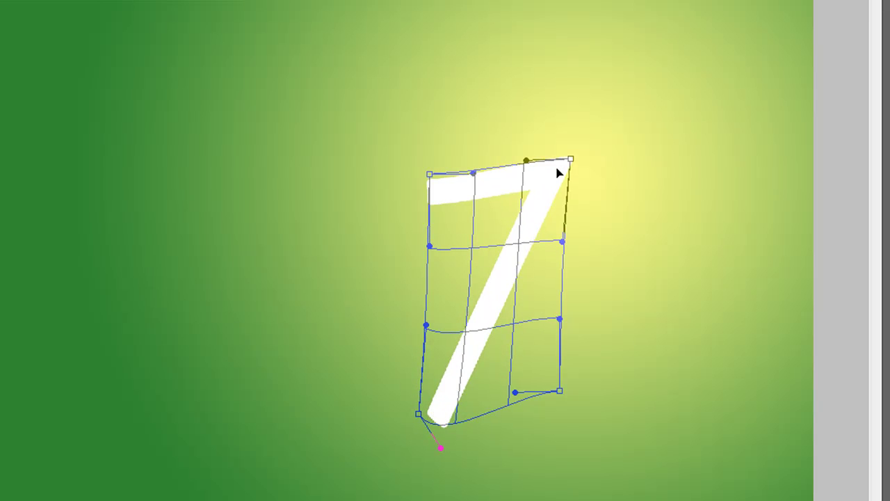
{"action": "left_click_drag", "start_coordinate": [434, 192], "coordinate": [417, 171]}
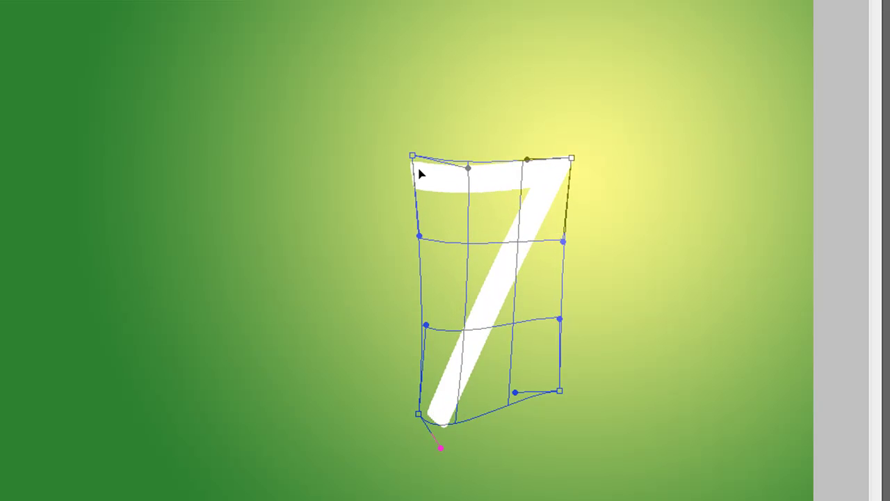
{"action": "left_click_drag", "start_coordinate": [485, 185], "coordinate": [512, 230]}
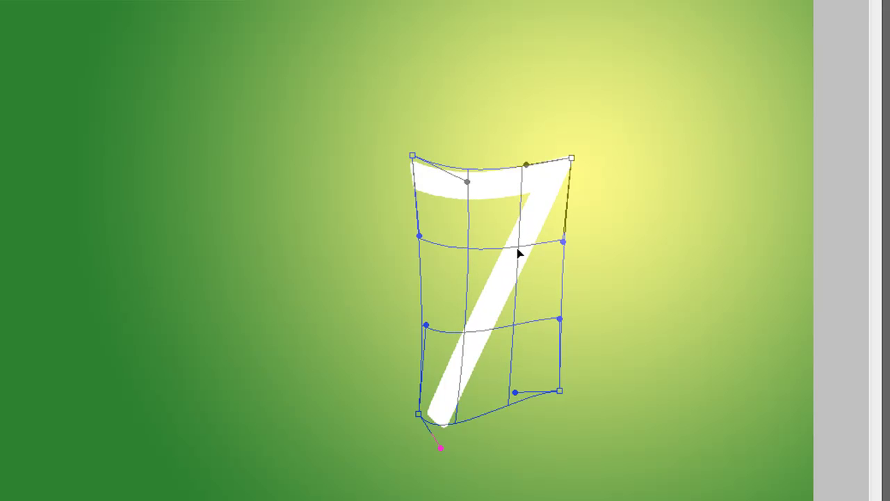
{"action": "left_click_drag", "start_coordinate": [559, 165], "coordinate": [563, 158]}
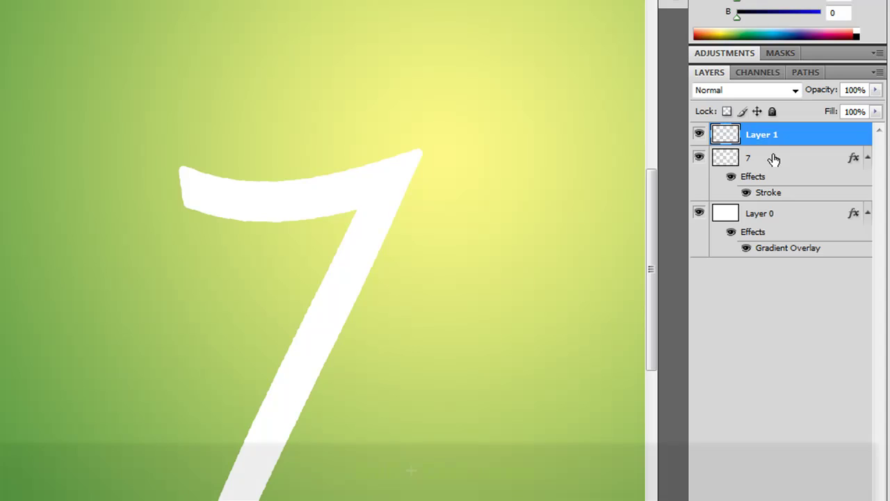
Merge the warped 7 layer down into Layer 1, then switch to the Pen tool.
{"action": "left_click", "coordinate": [774, 159], "text": "shift"}
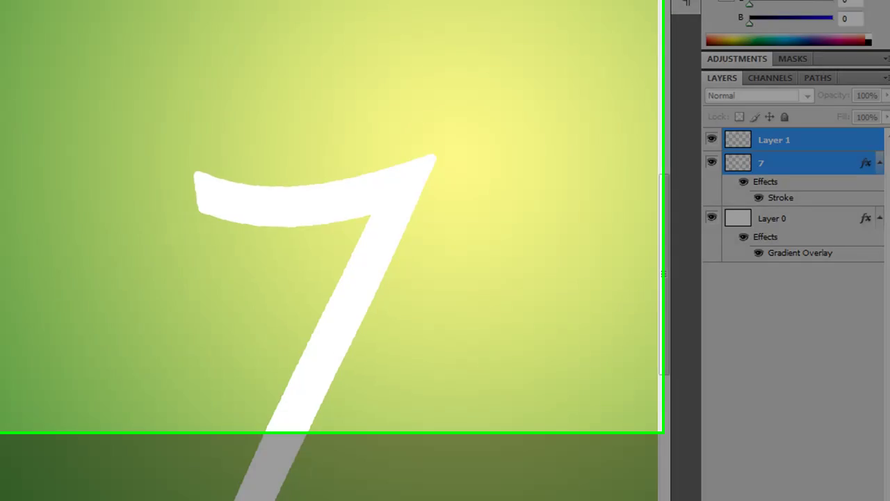
{"action": "left_click", "coordinate": [102, 8]}
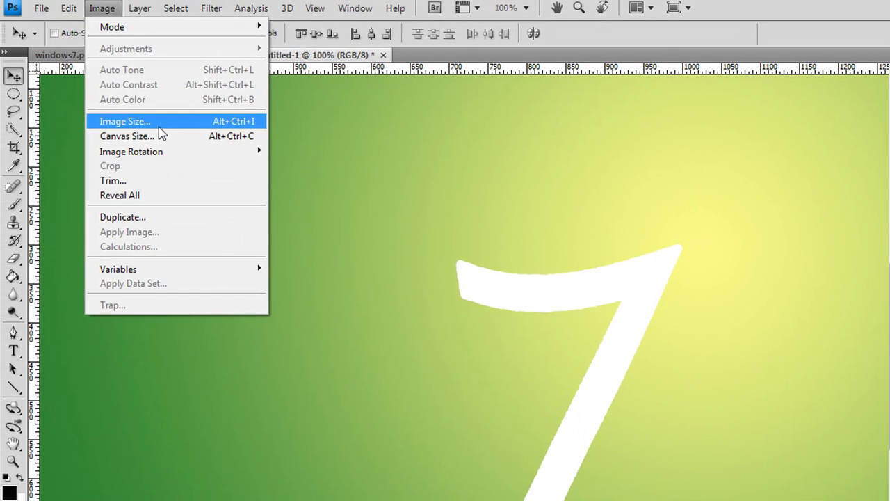
{"action": "mouse_move", "coordinate": [142, 15]}
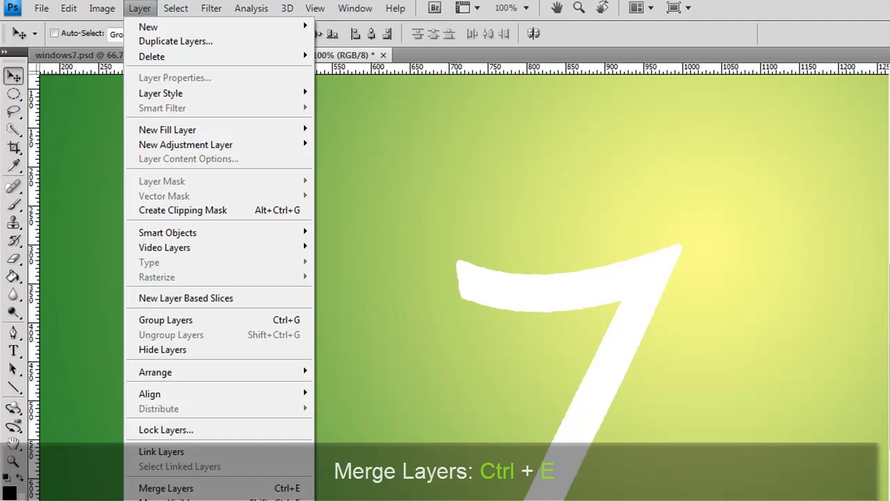
{"action": "left_click", "coordinate": [166, 488]}
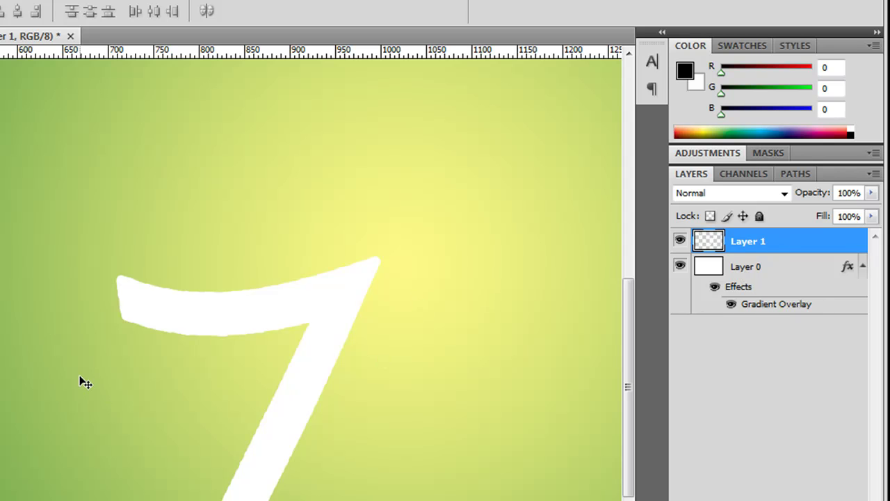
{"action": "key", "text": "p"}
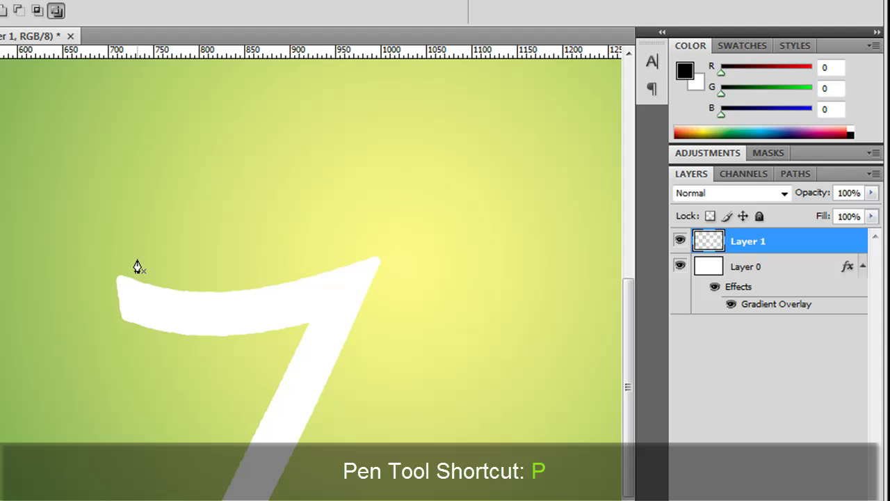
Zoom in and trace the 7's top edge from its top-left corner with curved pen anchors.
{"action": "key", "text": "ctrl+plus"}
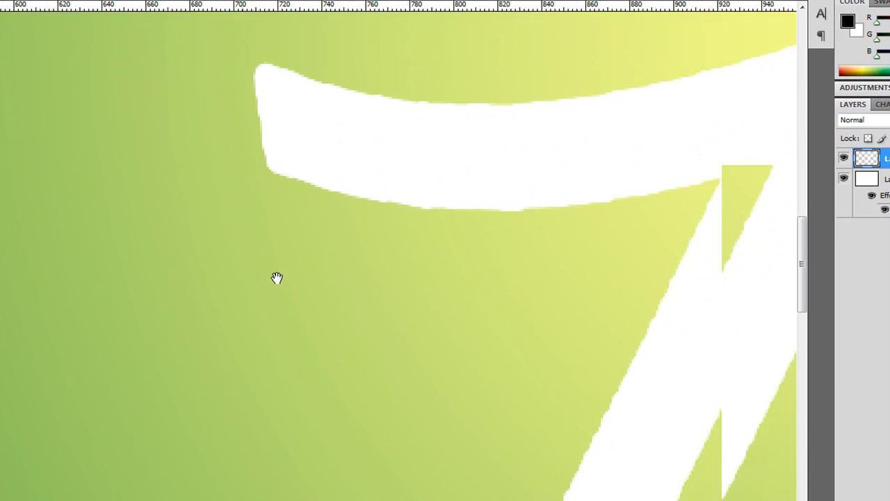
{"action": "left_click_drag", "start_coordinate": [277, 278], "coordinate": [269, 316]}
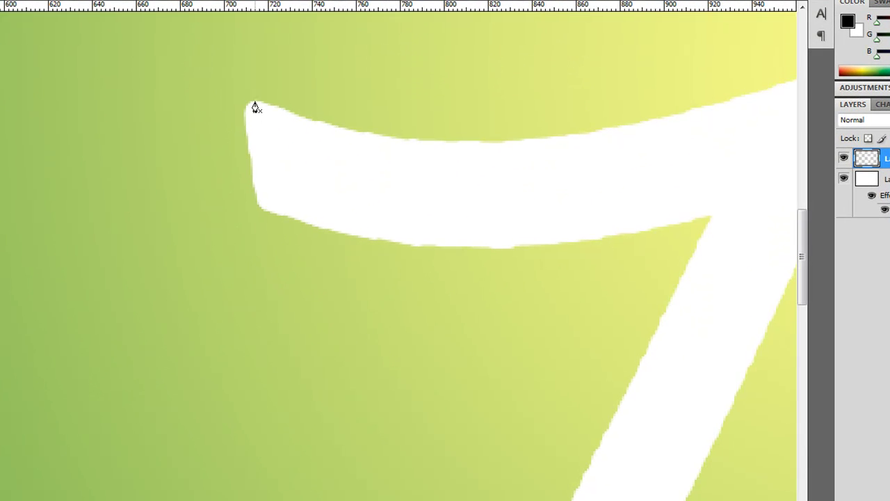
{"action": "left_click", "coordinate": [255, 104]}
{"action": "mouse_move", "coordinate": [255, 104]}
{"action": "left_mouse_down"}
{"action": "mouse_move", "coordinate": [39, 188]}
{"action": "mouse_move", "coordinate": [236, 217]}
{"action": "left_mouse_up"}
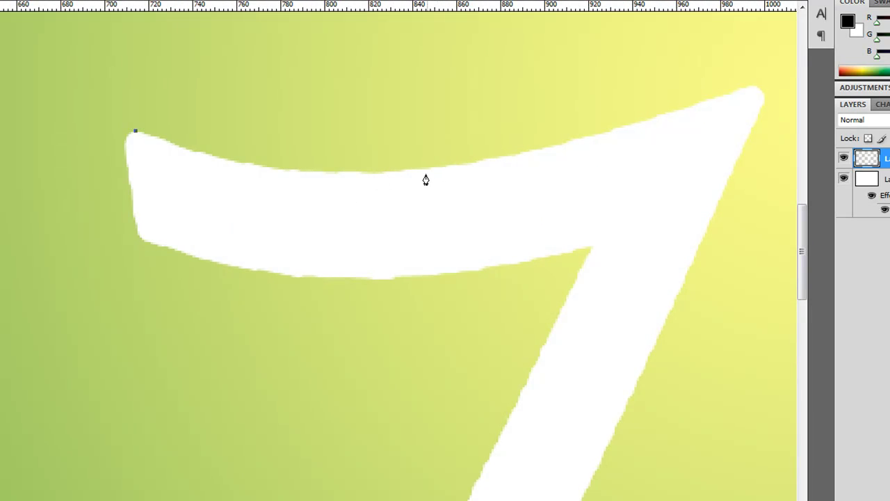
{"action": "left_click_drag", "start_coordinate": [415, 171], "coordinate": [559, 149]}
{"action": "key", "text": "ctrl+z"}
{"action": "left_click_drag", "start_coordinate": [305, 172], "coordinate": [386, 176]}
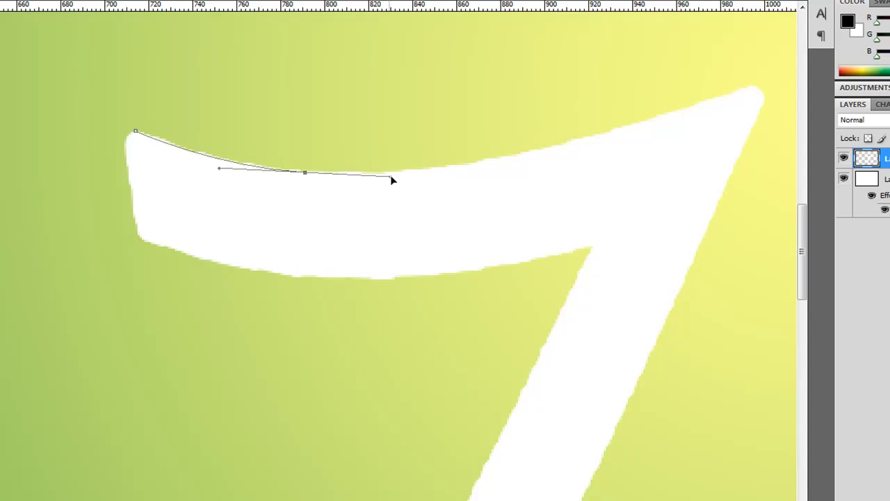
{"action": "left_click_drag", "start_coordinate": [392, 180], "coordinate": [398, 177]}
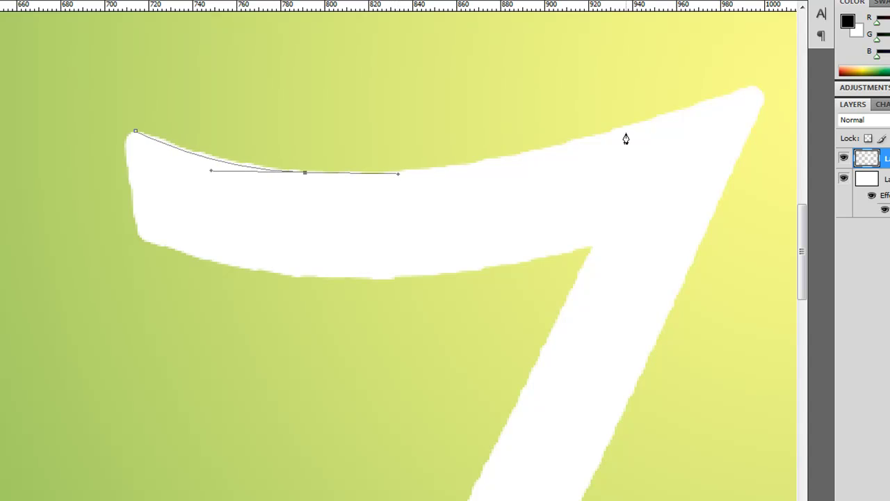
{"action": "left_click_drag", "start_coordinate": [624, 128], "coordinate": [742, 82]}
{"action": "scroll", "coordinate": [526, 201], "scroll_direction": "right", "scroll_amount": 5}
{"action": "key", "text": "ctrl+z"}
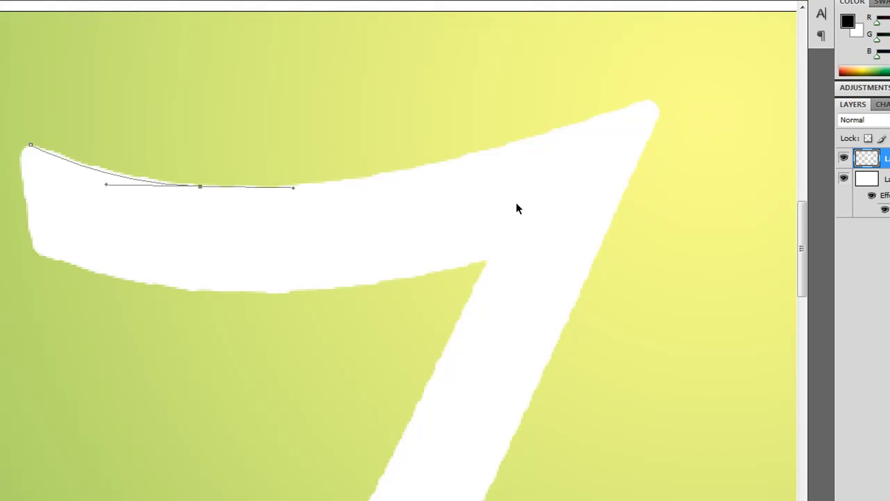
Anchor the path at the top bar's right end and curve it around the 7's tip.
{"action": "left_click_drag", "start_coordinate": [637, 104], "coordinate": [641, 80]}
{"action": "left_click_drag", "start_coordinate": [612, 221], "coordinate": [612, 244]}
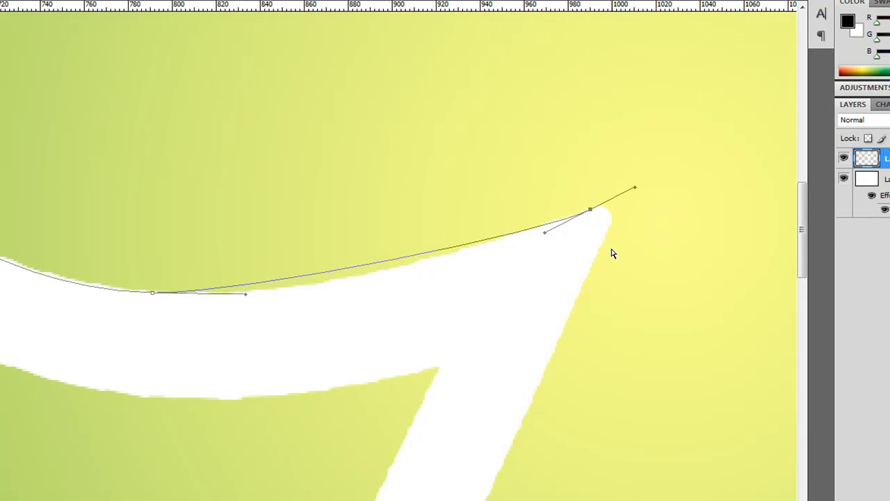
{"action": "key", "text": "ctrl+z"}
{"action": "left_click_drag", "start_coordinate": [582, 214], "coordinate": [751, 144]}
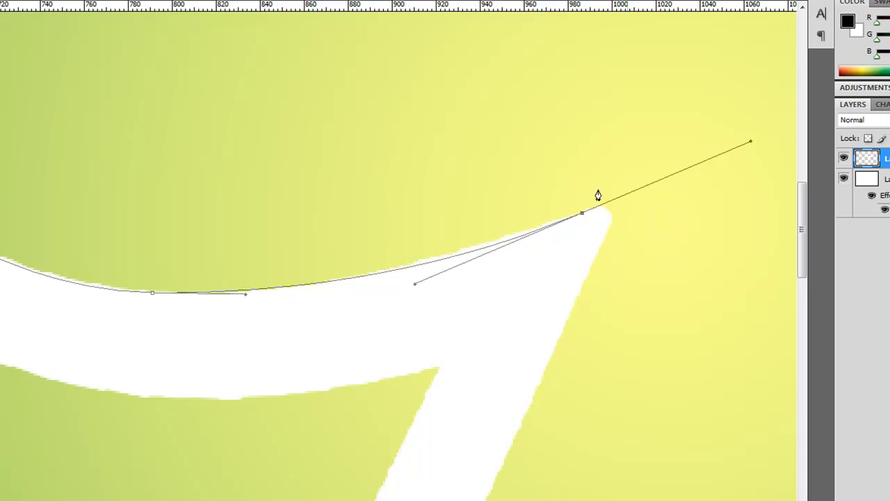
{"action": "key", "text": "ctrl+z"}
{"action": "left_click_drag", "start_coordinate": [394, 273], "coordinate": [478, 248]}
{"action": "key", "text": "ctrl+z"}
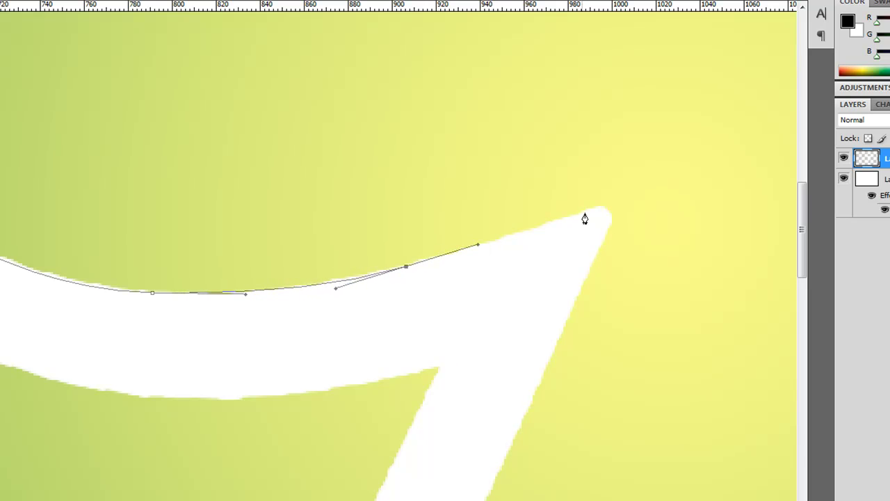
{"action": "left_click_drag", "start_coordinate": [590, 209], "coordinate": [610, 228]}
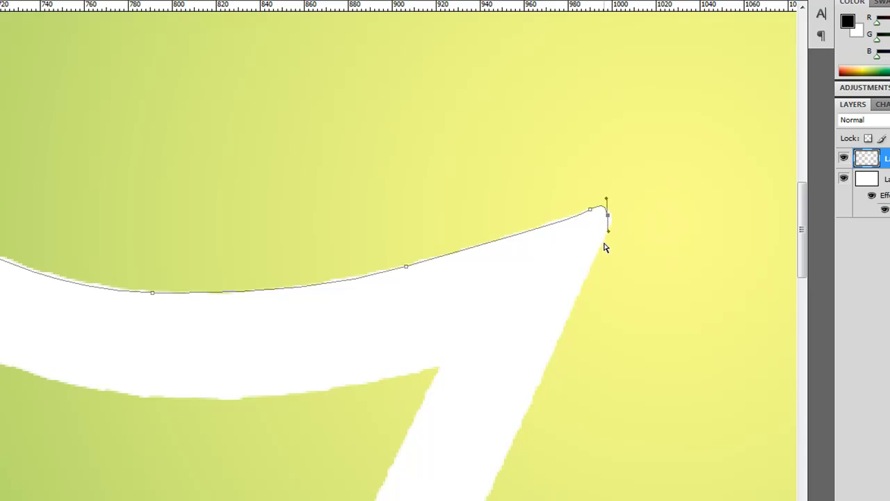
{"action": "key", "text": "ctrl+z"}
{"action": "left_click_drag", "start_coordinate": [609, 215], "coordinate": [611, 228]}
{"action": "scroll", "coordinate": [611, 235], "scroll_direction": "down", "scroll_amount": 2}
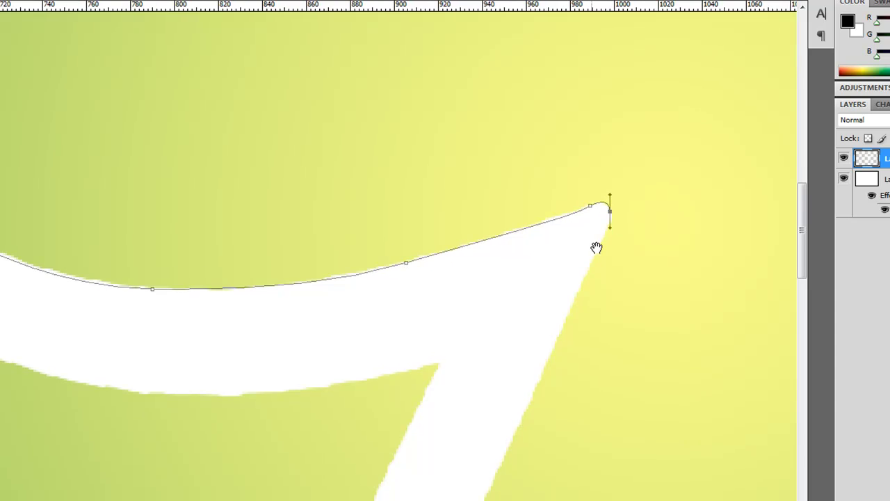
{"action": "scroll", "coordinate": [596, 248], "scroll_direction": "left", "scroll_amount": 1}
Trace the path down the diagonal stroke's right edge and around its rounded bottom end.
{"action": "left_click", "coordinate": [558, 352]}
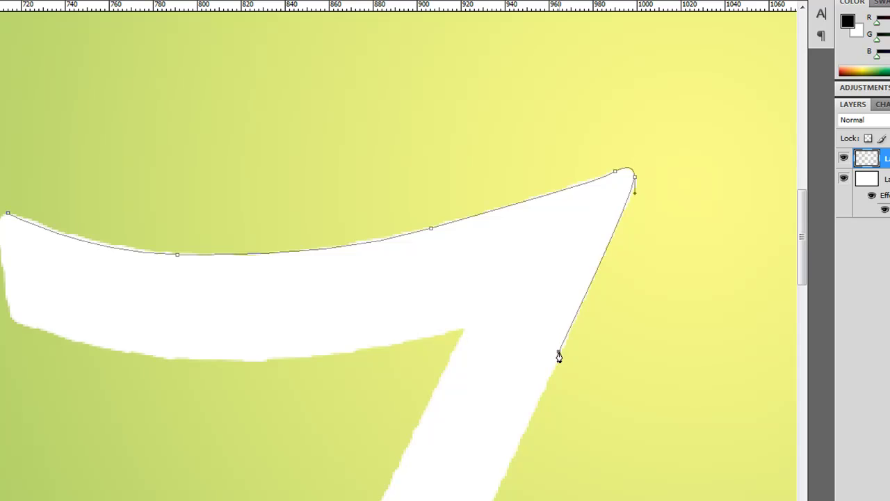
{"action": "left_click_drag", "start_coordinate": [532, 343], "coordinate": [602, 151]}
{"action": "left_click_drag", "start_coordinate": [502, 330], "coordinate": [531, 201]}
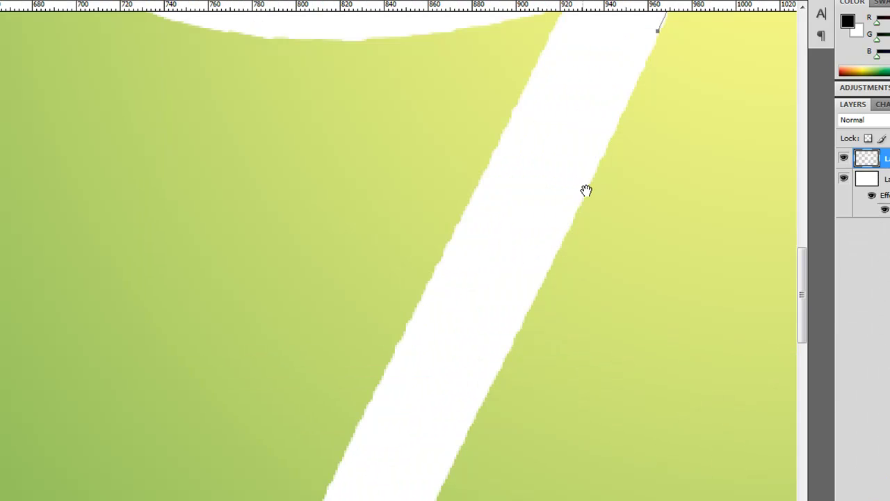
{"action": "mouse_move", "coordinate": [584, 189]}
{"action": "left_mouse_down"}
{"action": "mouse_move", "coordinate": [475, 195]}
{"action": "mouse_move", "coordinate": [499, 120]}
{"action": "left_mouse_up"}
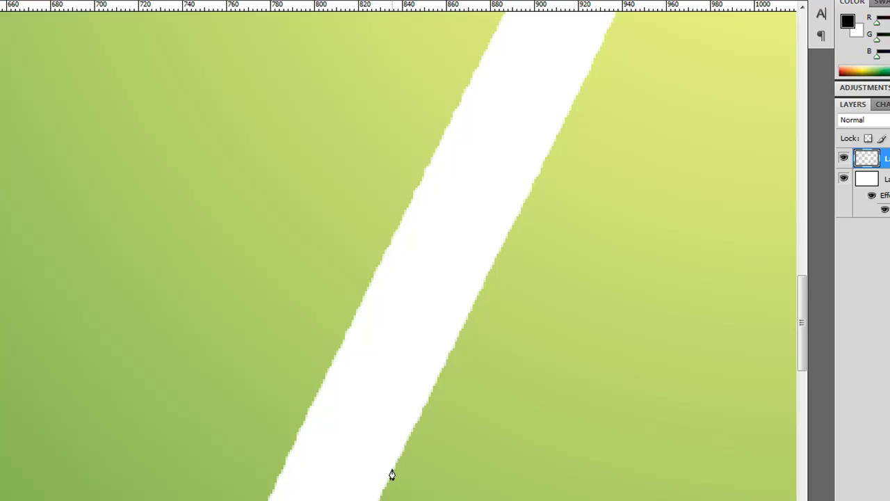
{"action": "left_click", "coordinate": [391, 475]}
{"action": "left_click_drag", "start_coordinate": [320, 438], "coordinate": [494, 160]}
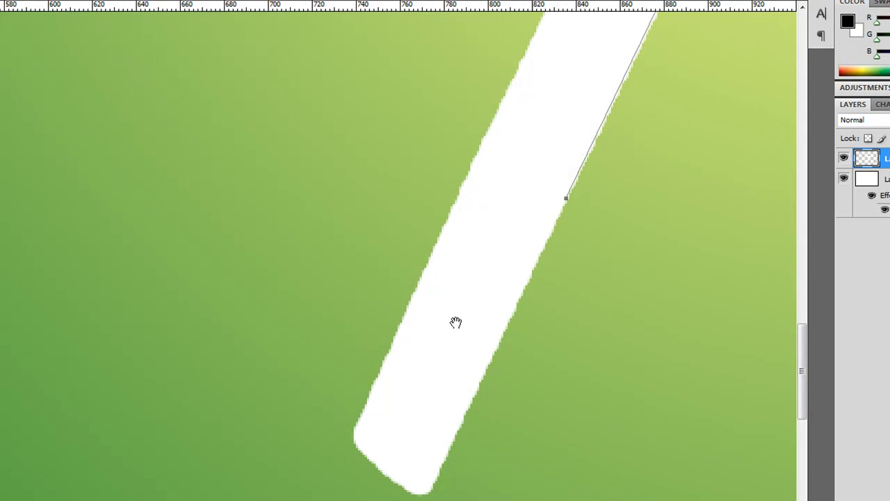
{"action": "left_click", "coordinate": [427, 495]}
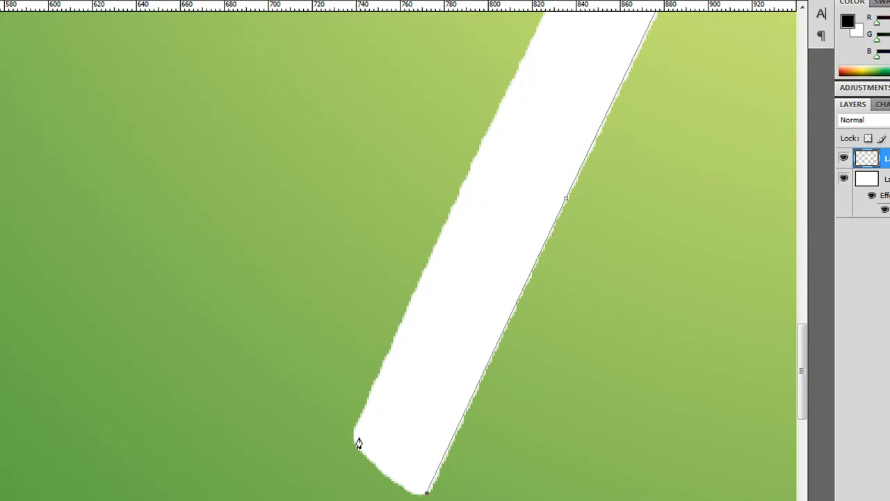
{"action": "left_click_drag", "start_coordinate": [356, 433], "coordinate": [367, 413]}
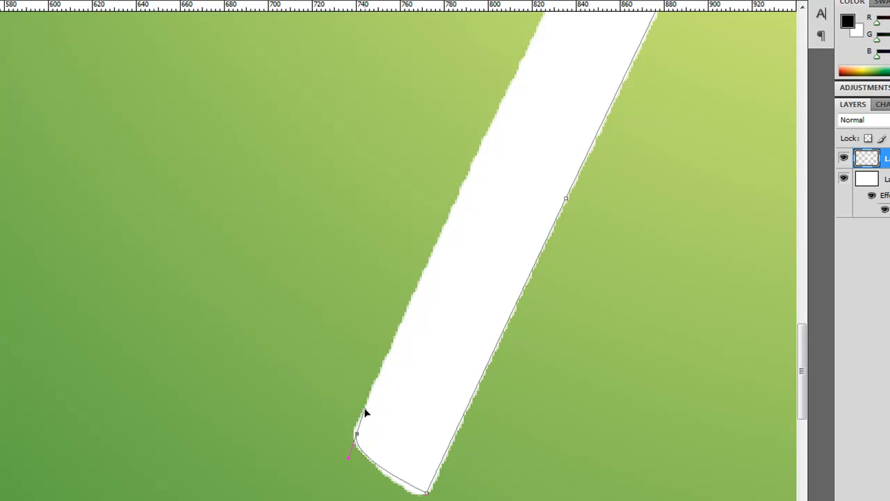
Place anchors up the stroke's left edge toward the top bar.
{"action": "left_click", "coordinate": [415, 293]}
{"action": "left_click_drag", "start_coordinate": [415, 292], "coordinate": [399, 354]}
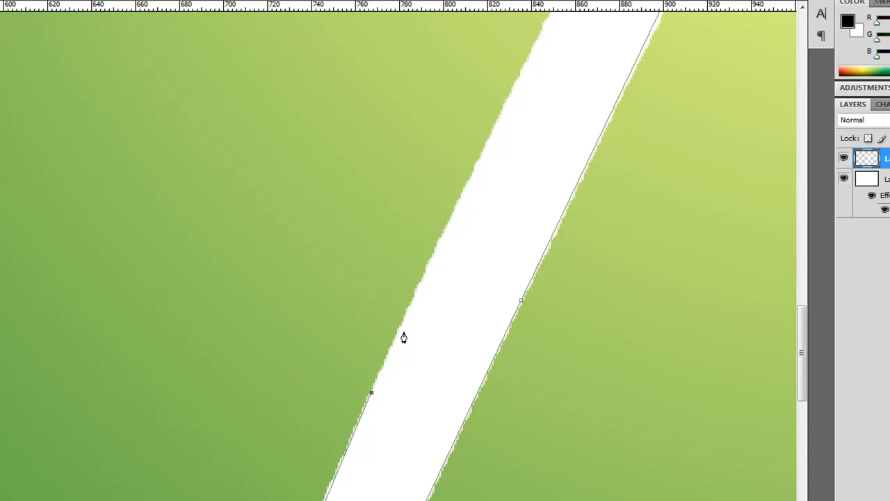
{"action": "left_click", "coordinate": [420, 290]}
{"action": "key", "text": "ctrl+z"}
{"action": "left_click", "coordinate": [521, 77]}
{"action": "left_click_drag", "start_coordinate": [542, 52], "coordinate": [436, 352]}
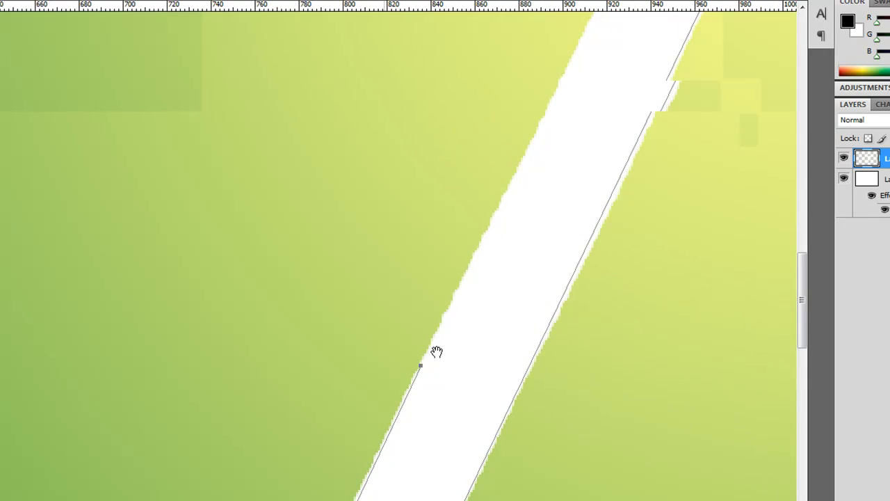
{"action": "left_click", "coordinate": [525, 160]}
{"action": "left_click_drag", "start_coordinate": [546, 132], "coordinate": [479, 348]}
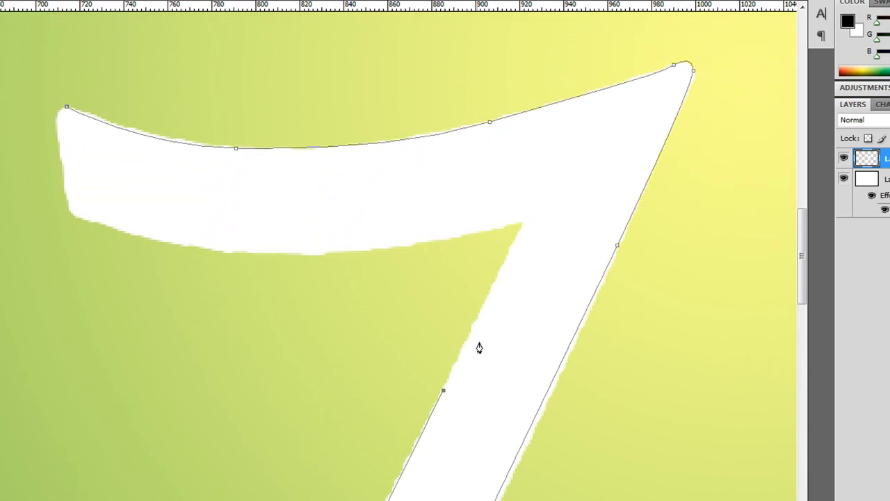
Anchor the inner corner and curve the path along the top bar's underside.
{"action": "left_click", "coordinate": [525, 225]}
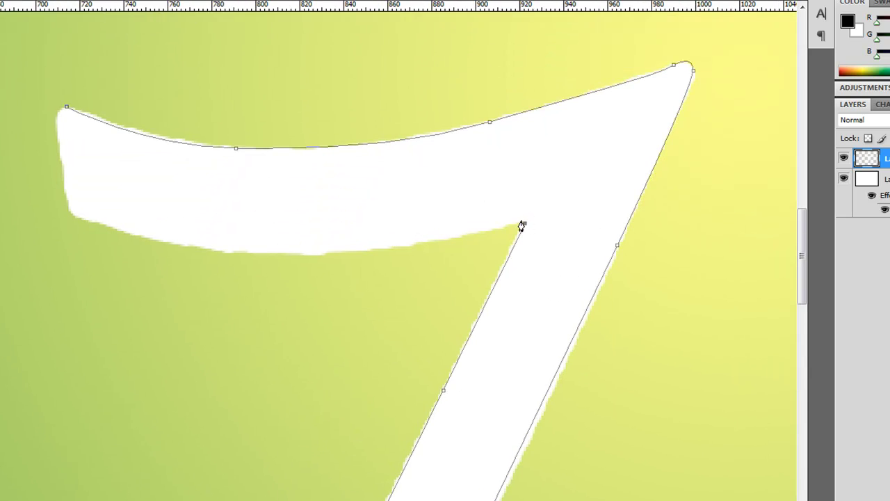
{"action": "left_click_drag", "start_coordinate": [221, 243], "coordinate": [104, 227]}
{"action": "key", "text": "ctrl+z"}
{"action": "left_click_drag", "start_coordinate": [357, 248], "coordinate": [341, 271]}
{"action": "key", "text": "ctrl+z"}
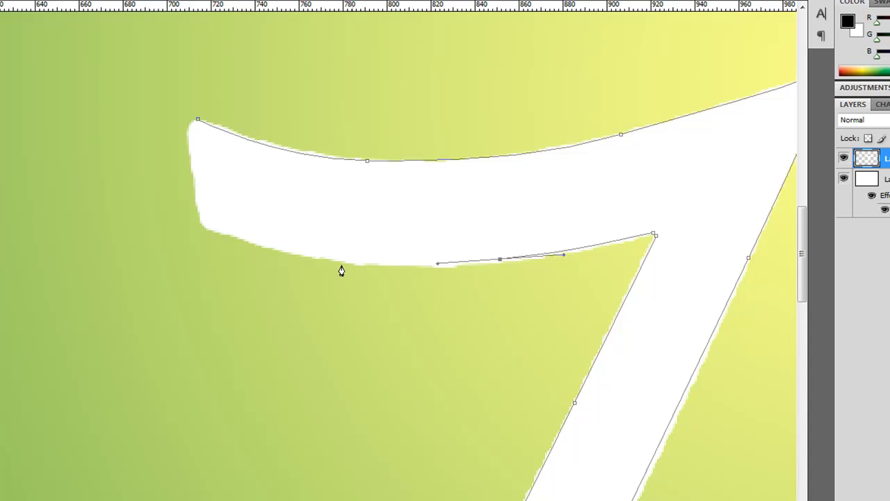
{"action": "left_click_drag", "start_coordinate": [291, 254], "coordinate": [70, 178]}
{"action": "key", "text": "ctrl+z"}
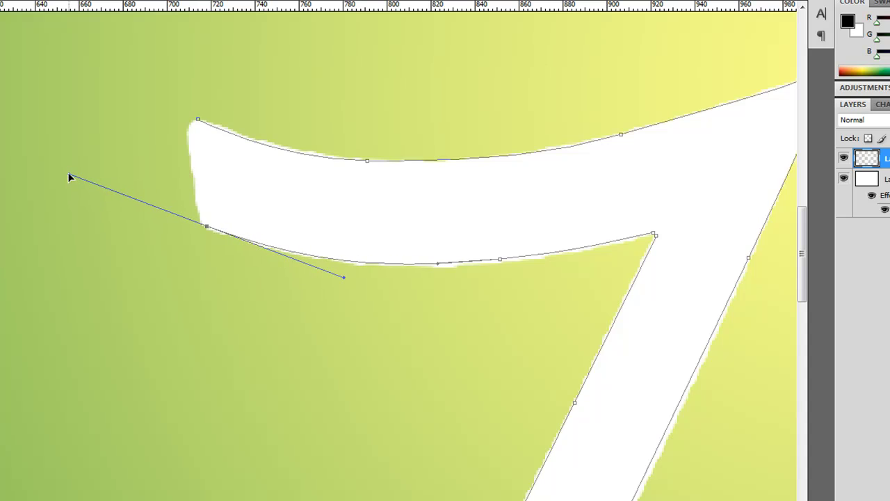
Break the anchor's handle, close the path at its starting anchor, and zoom out to the whole 7.
{"action": "left_click", "coordinate": [208, 228], "text": "alt"}
{"action": "left_click_drag", "start_coordinate": [198, 121], "coordinate": [213, 88]}
{"action": "left_click", "coordinate": [214, 88], "text": "ctrl"}
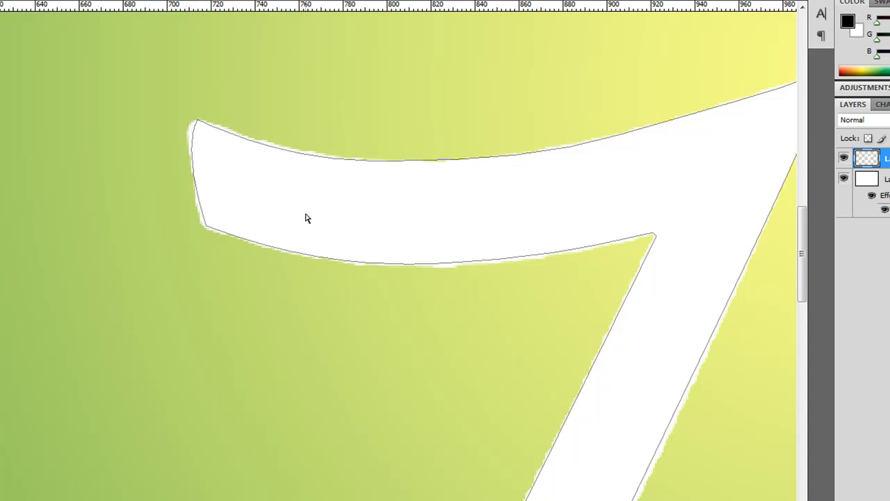
{"action": "key", "text": "ctrl+minus"}
{"action": "left_click_drag", "start_coordinate": [397, 276], "coordinate": [292, 32]}
{"action": "key", "text": "ctrl+minus"}
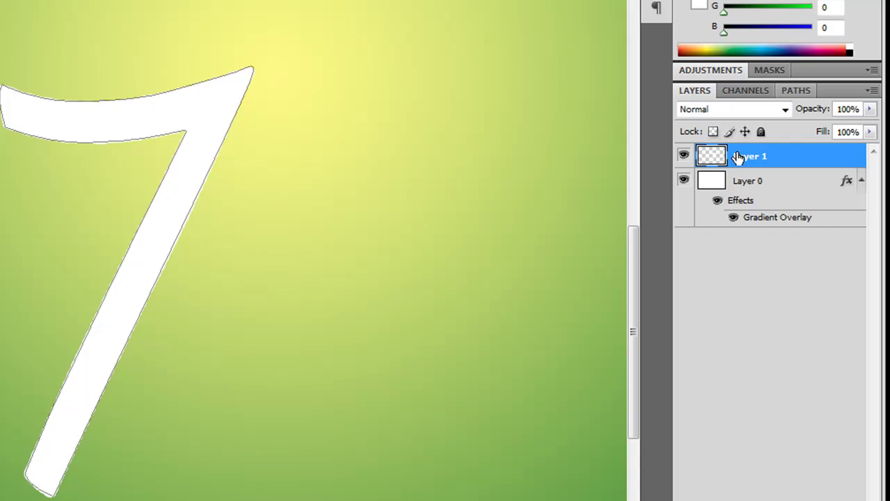
Load the Work Path from the Paths panel as a selection, then return to Layers.
{"action": "left_click", "coordinate": [796, 90]}
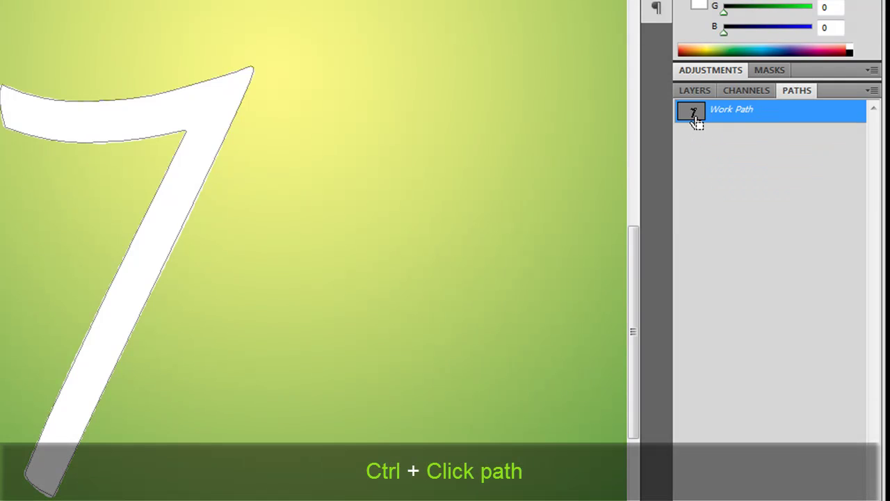
{"action": "left_click", "coordinate": [695, 115], "text": "ctrl"}
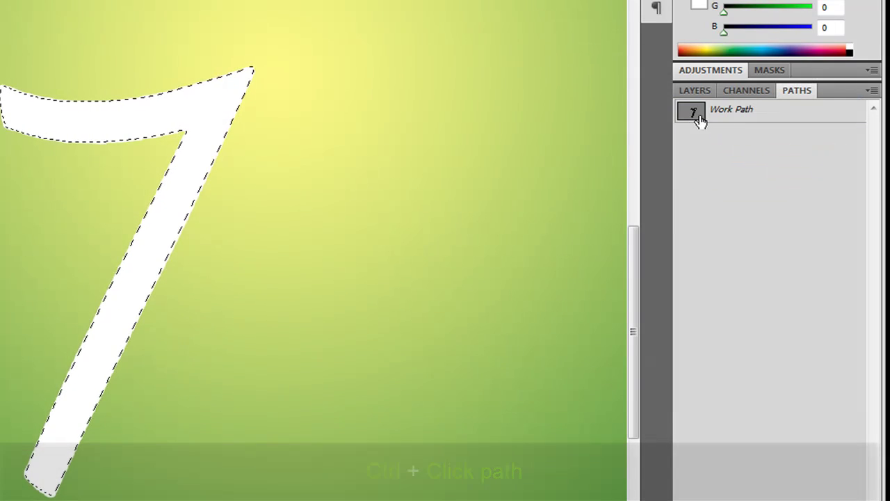
{"action": "left_click", "coordinate": [693, 89]}
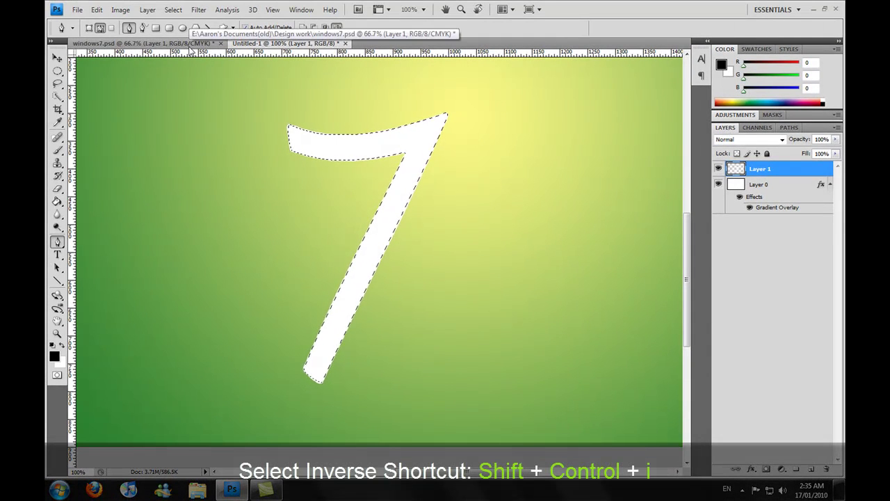
Invert the selection with Select > Inverse so everything outside the 7 is selected.
{"action": "left_click", "coordinate": [121, 9]}
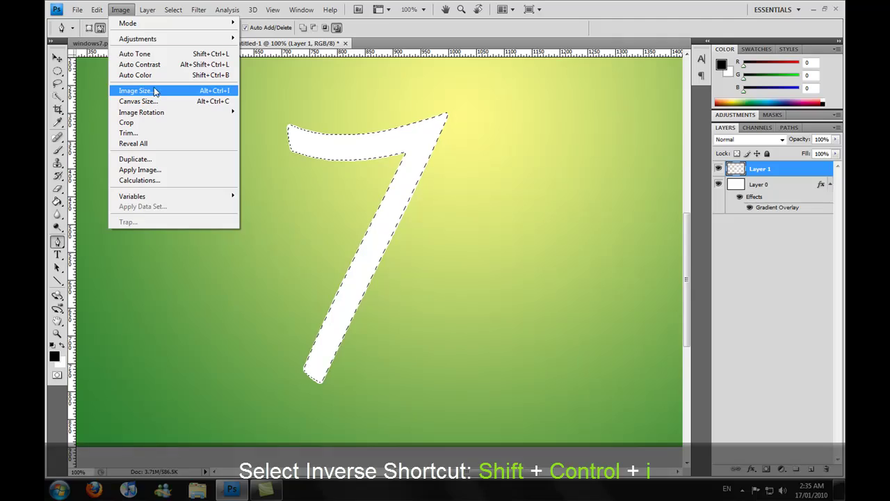
{"action": "mouse_move", "coordinate": [173, 9]}
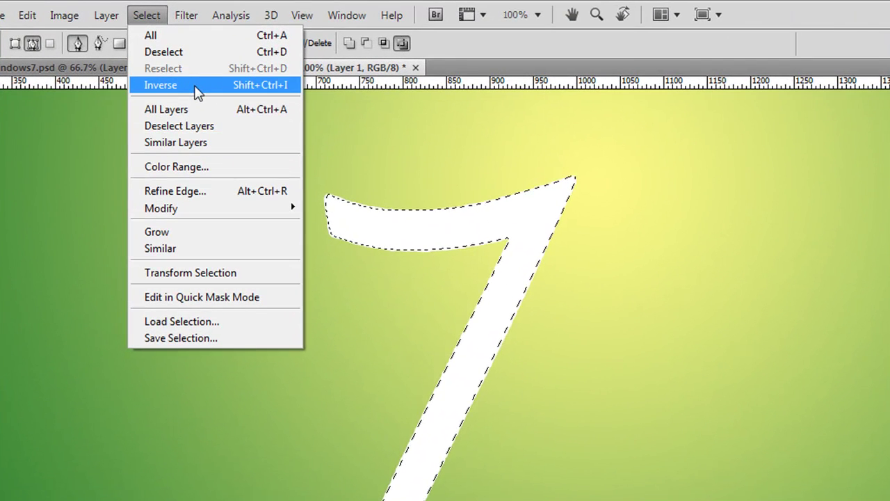
{"action": "left_click", "coordinate": [195, 88]}
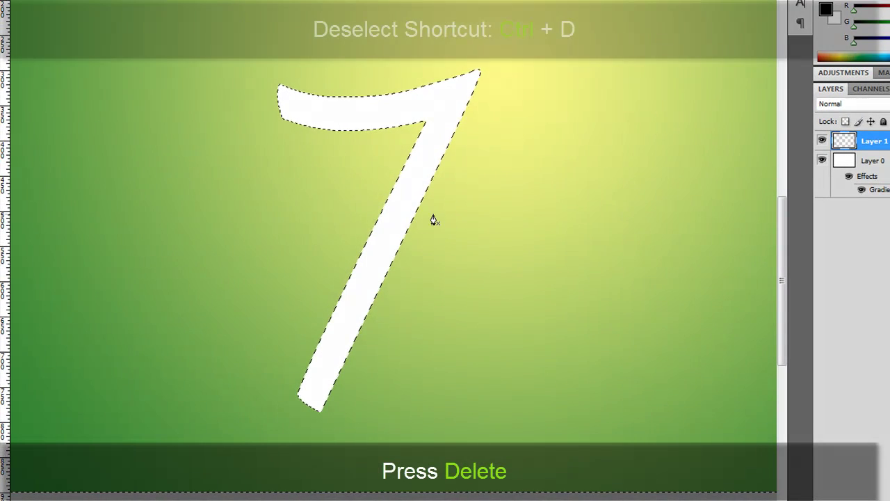
Deselect with Ctrl+D, then zoom in to check the 7's smooth edges.
{"action": "key", "text": "ctrl+d"}
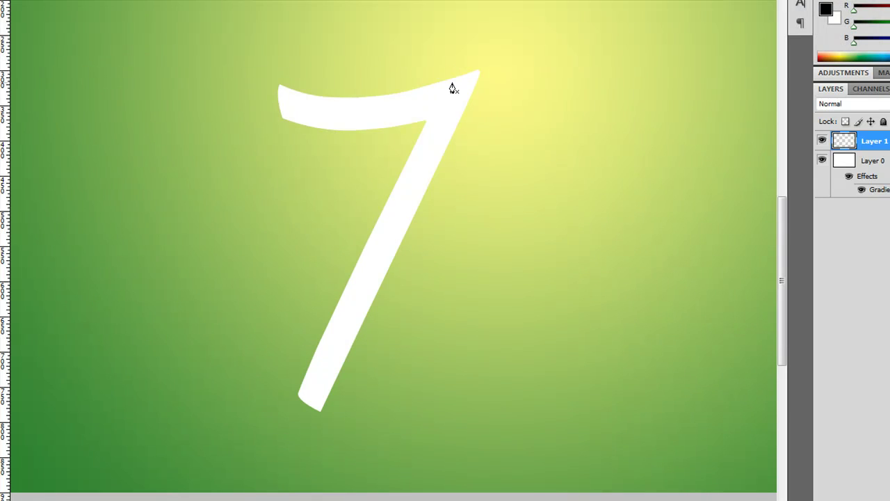
{"action": "key", "text": "ctrl+plus"}
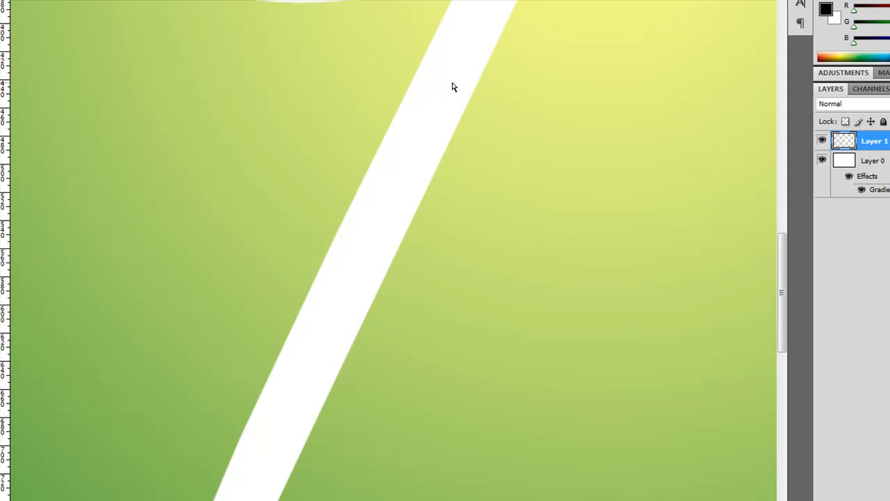
{"action": "left_click_drag", "start_coordinate": [452, 83], "coordinate": [536, 276]}
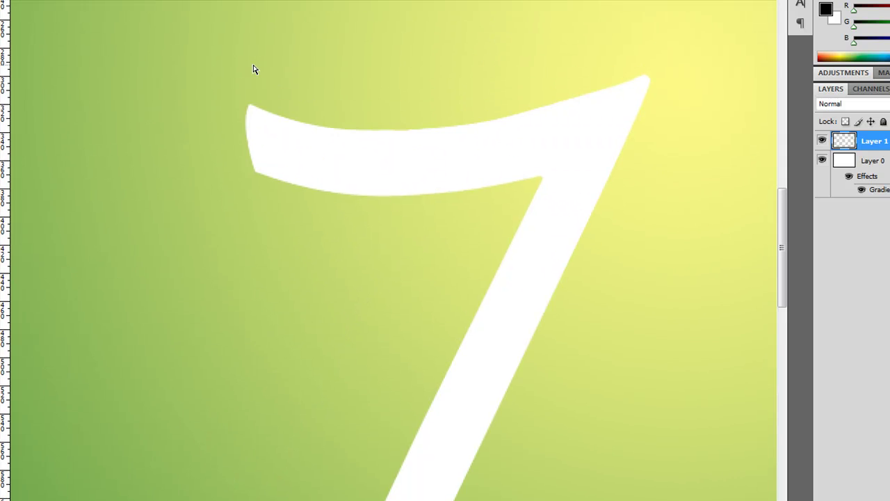